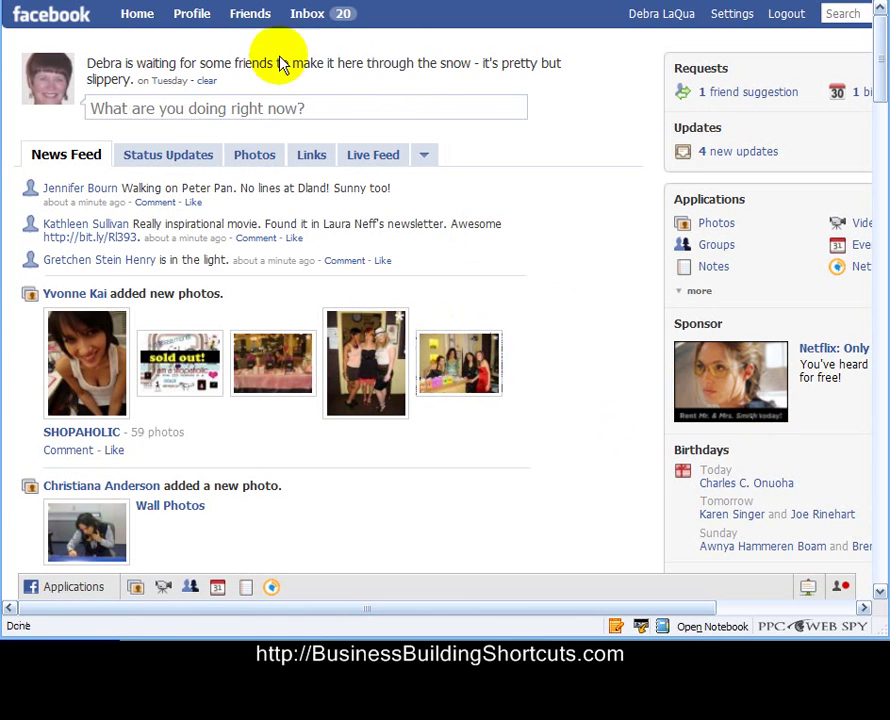
- Bring up the Friends dropdown from the top bar of the home page
mouse_move(250, 20)
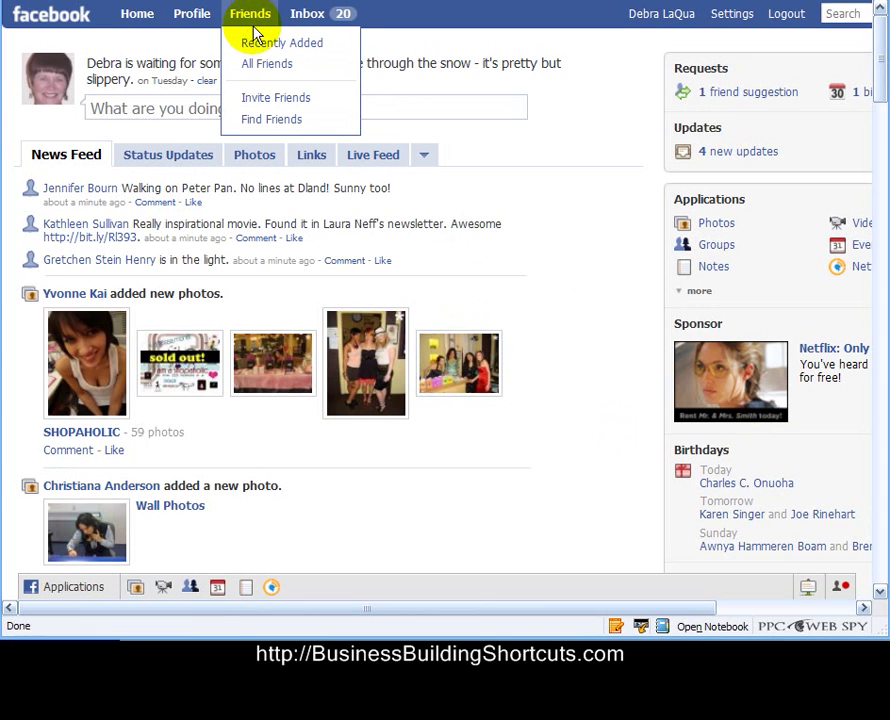
- Create an empty friend list named testFB from the All Friends page
click(258, 20)
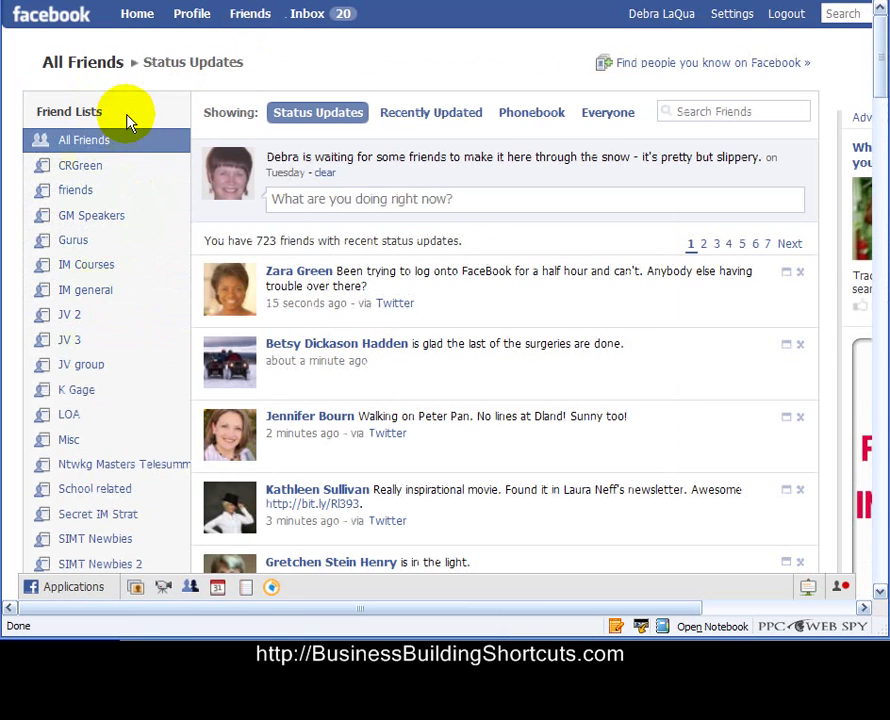
scroll(127, 120, down, 5)
scroll(127, 120, down, 2)
click(99, 390)
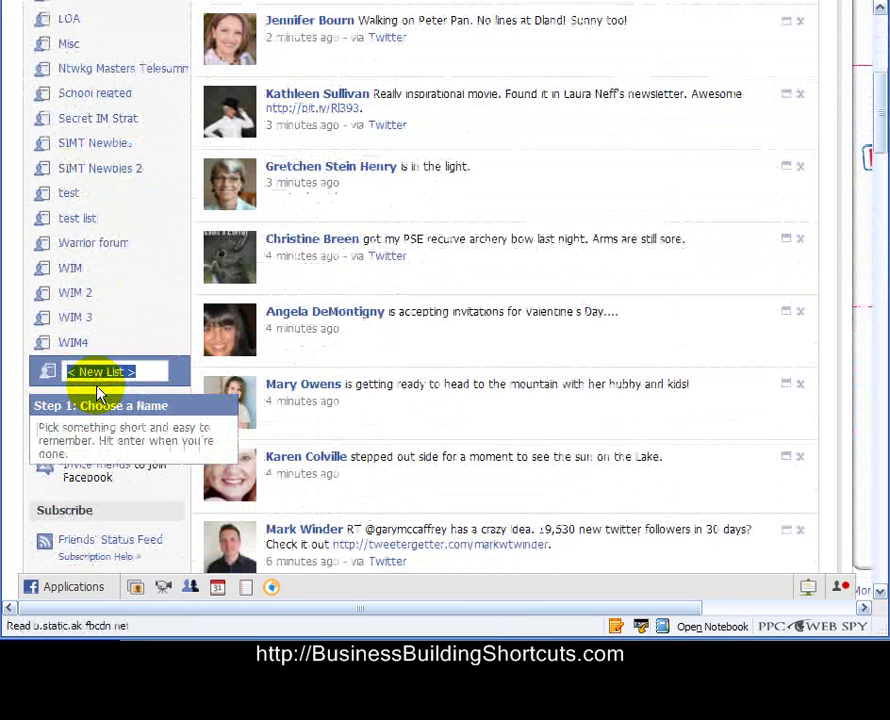
text(test)
text(Fa)
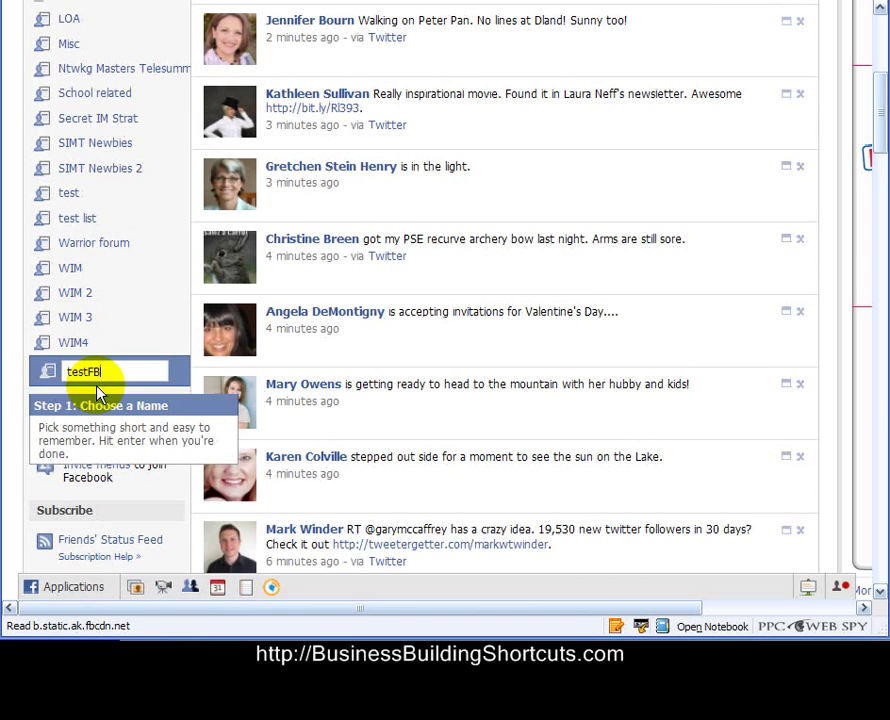
key(Return)
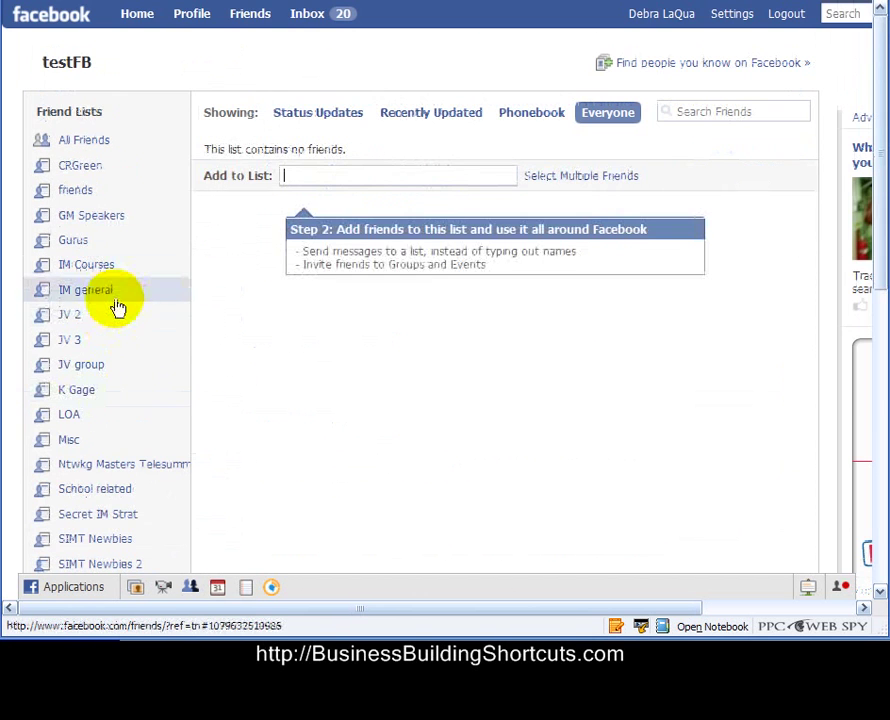
scroll(118, 403, down, 5)
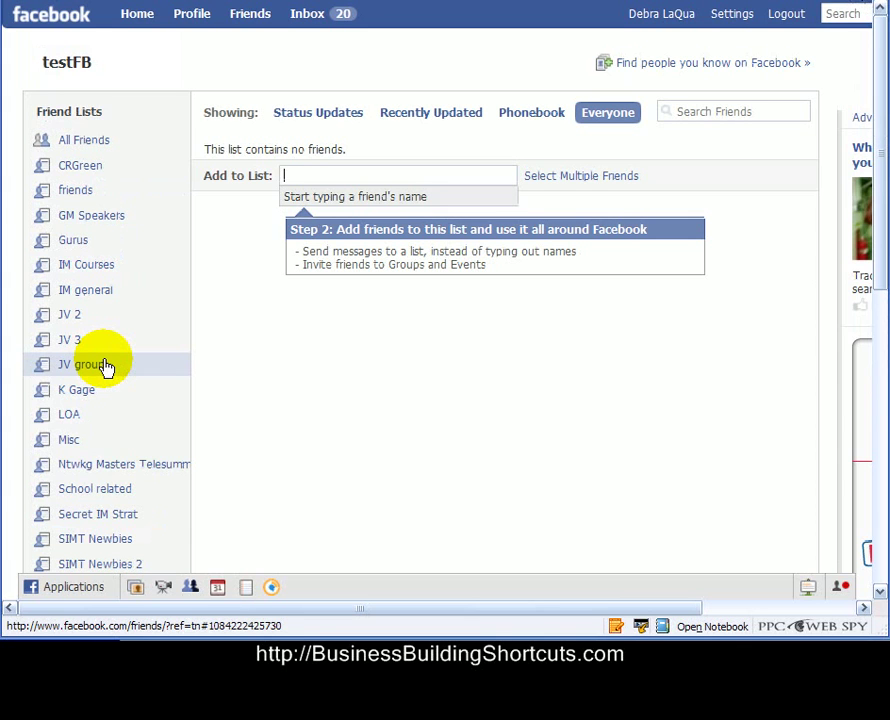
- Go Home, open the Groups page, and scroll to the Site Source 101 group
click(142, 17)
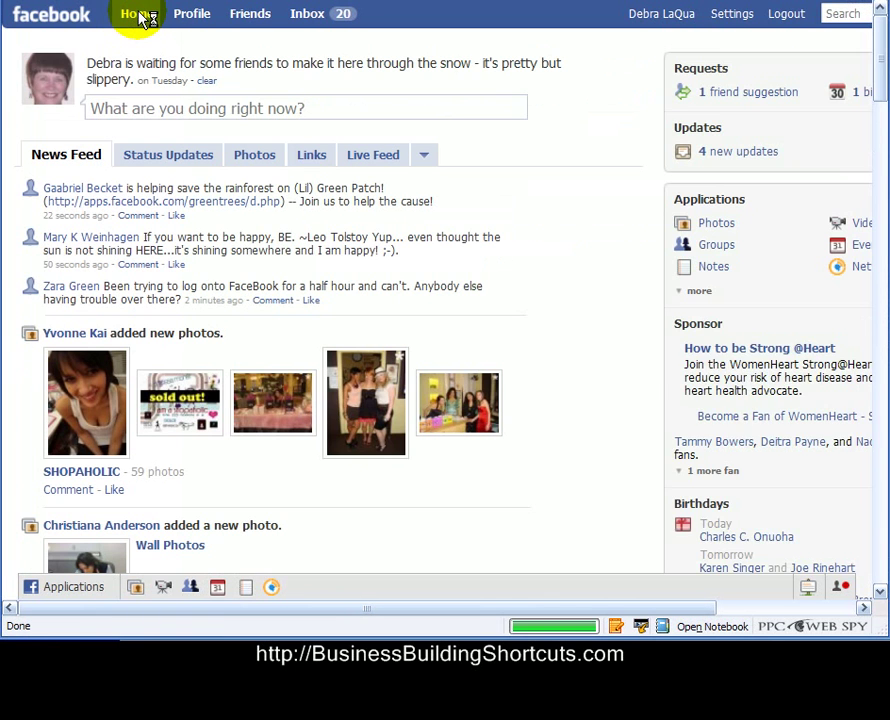
click(714, 246)
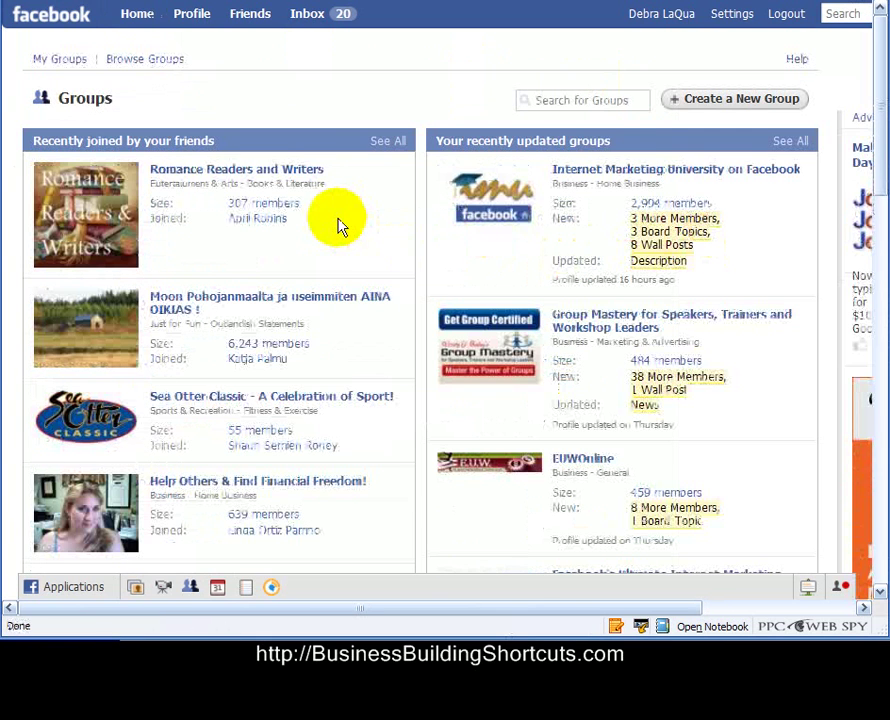
scroll(338, 226, down, 3)
scroll(338, 226, down, 2)
scroll(338, 226, down, 1)
scroll(338, 232, down, 2)
scroll(328, 318, down, 3)
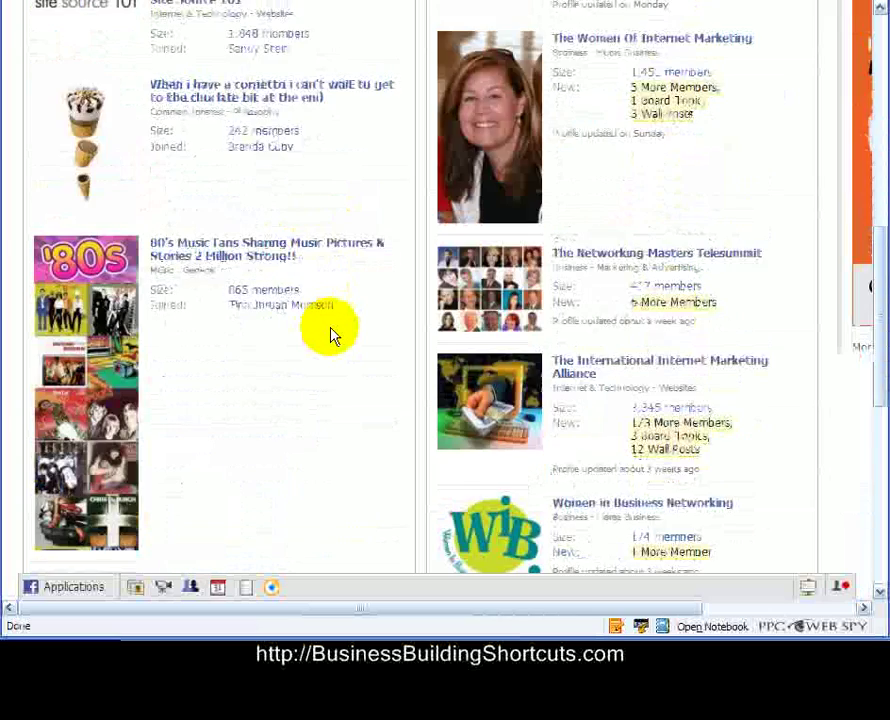
scroll(333, 335, down, 3)
scroll(333, 335, down, 3)
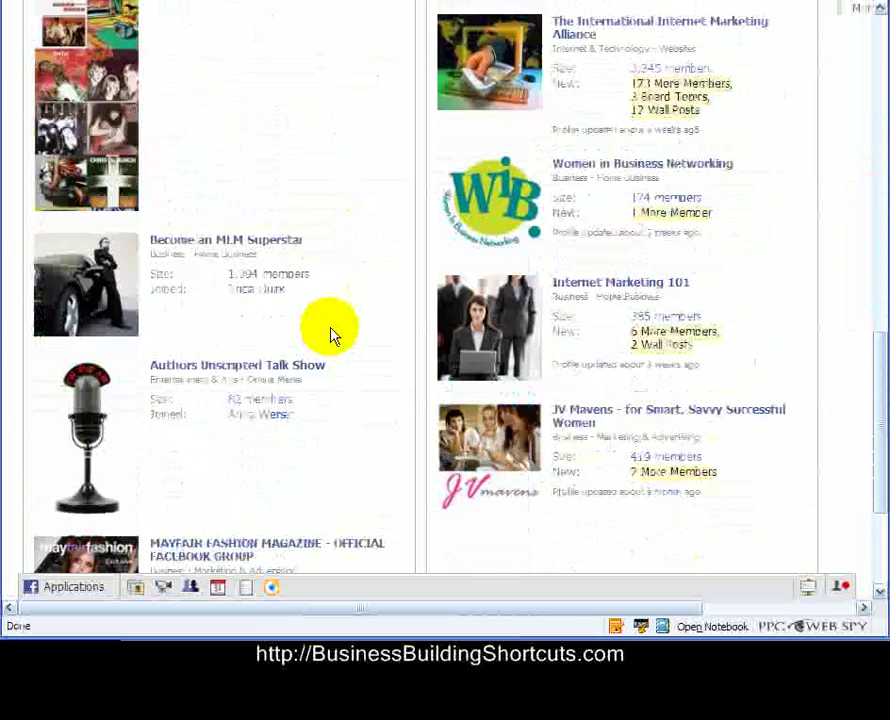
scroll(333, 335, down, 2)
scroll(333, 335, down, 2)
scroll(333, 335, up, 8)
scroll(333, 335, up, 5)
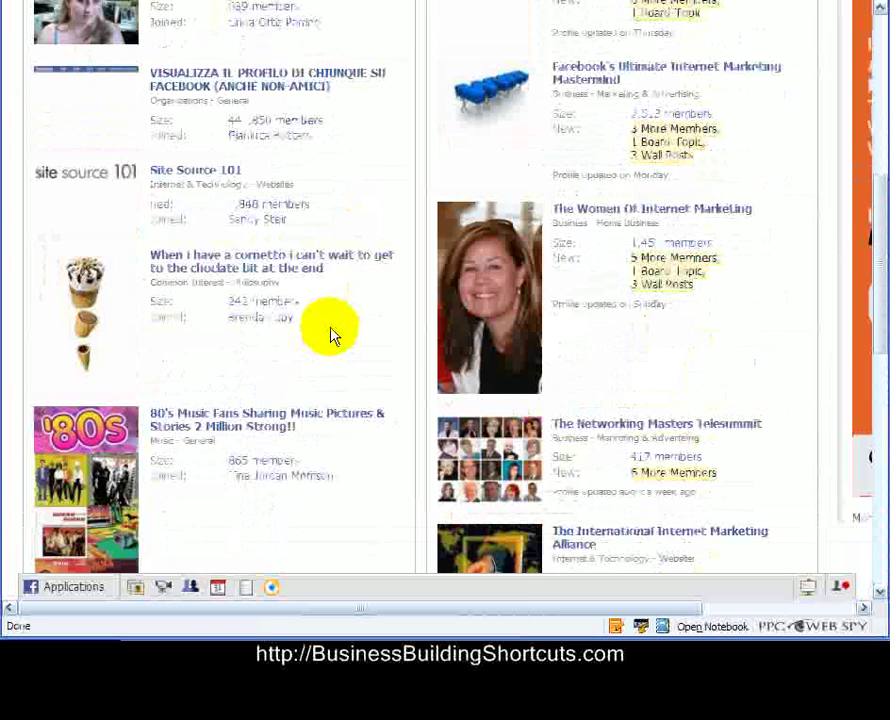
- Open the Site Source 101 group page and its full member list
click(198, 178)
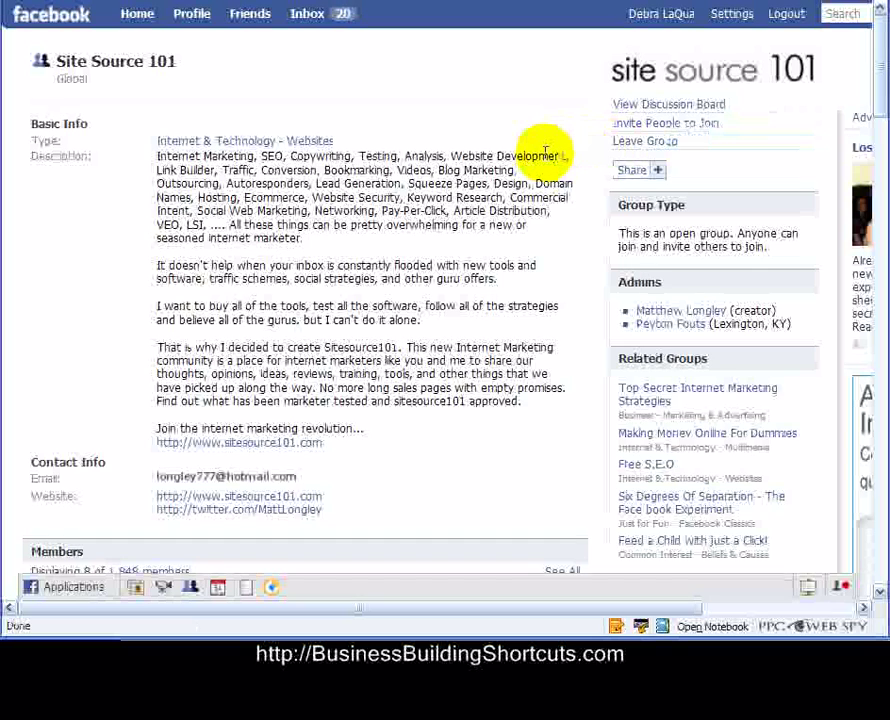
scroll(545, 152, down, 4)
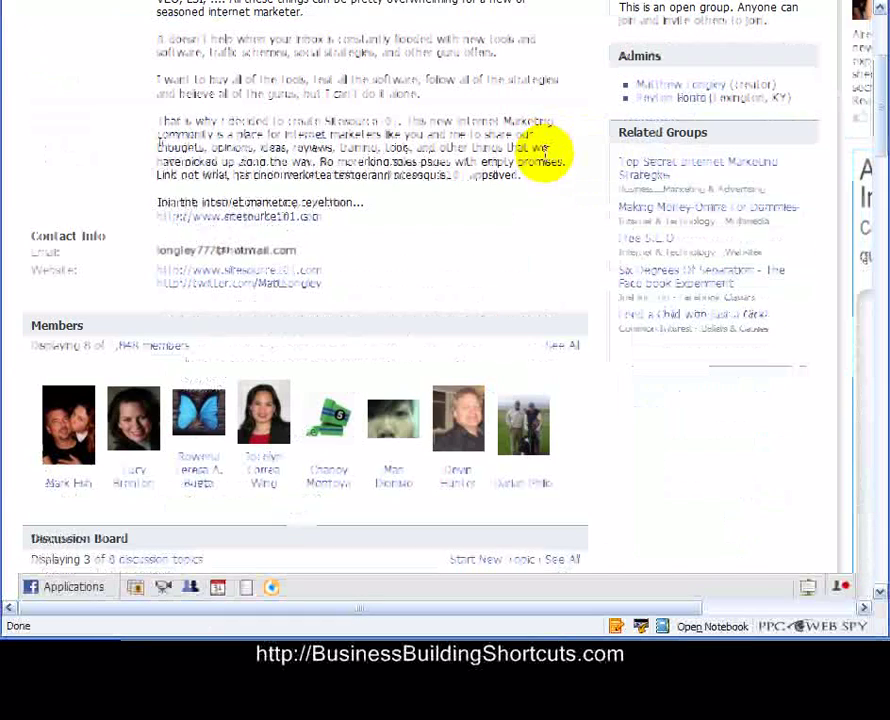
click(565, 350)
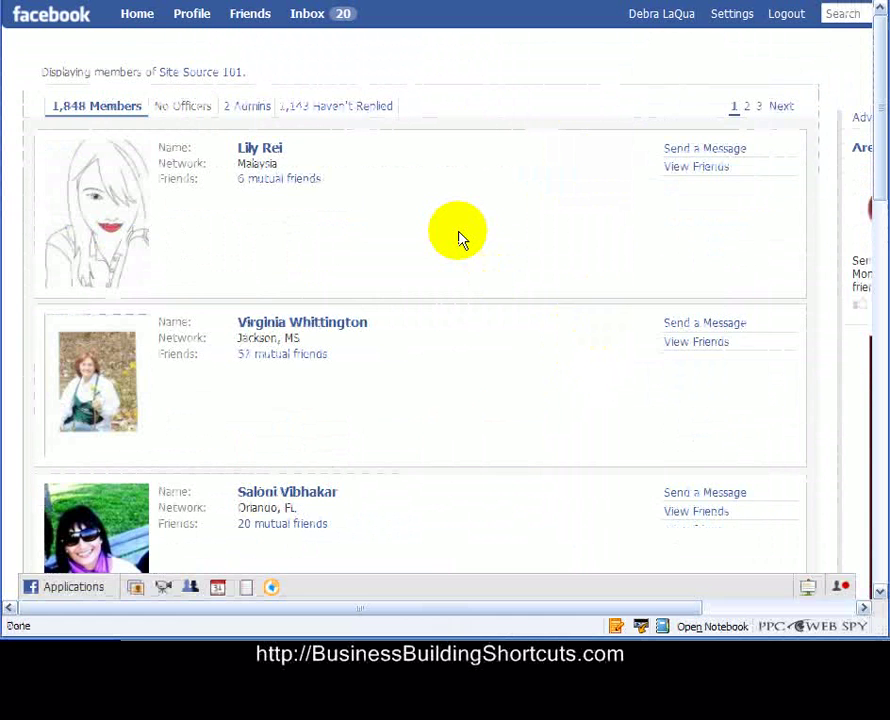
- Page forward through the Site Source 101 member list to page 7
scroll(458, 237, down, 5)
scroll(458, 237, down, 8)
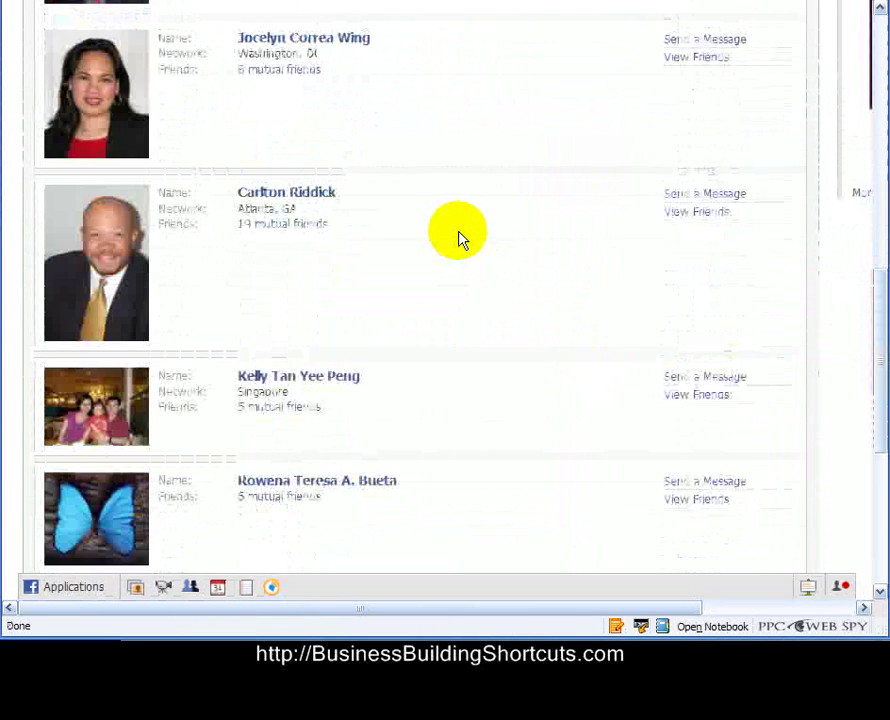
scroll(458, 237, up, 15)
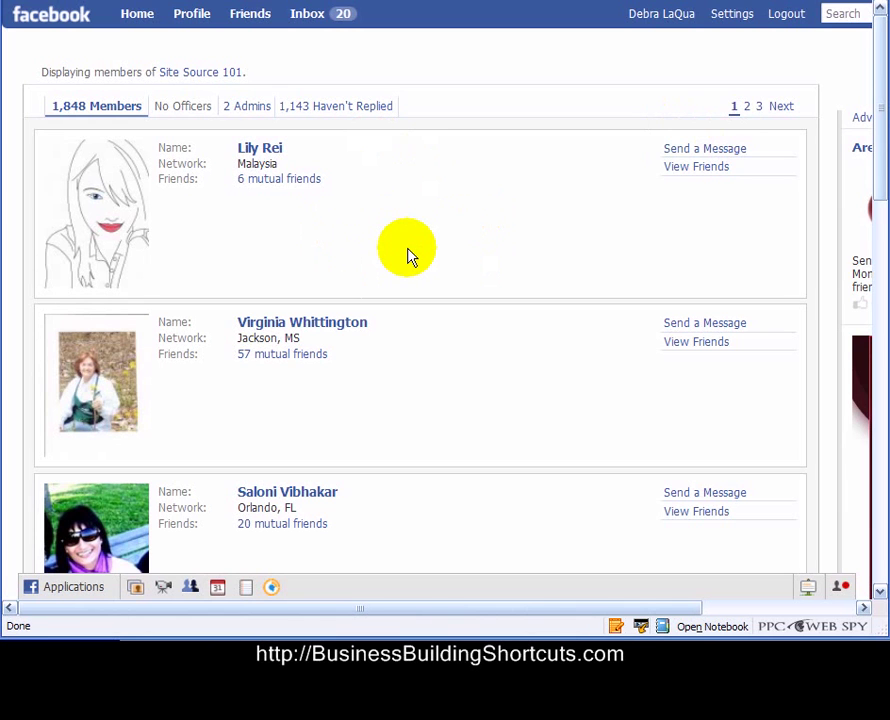
click(783, 106)
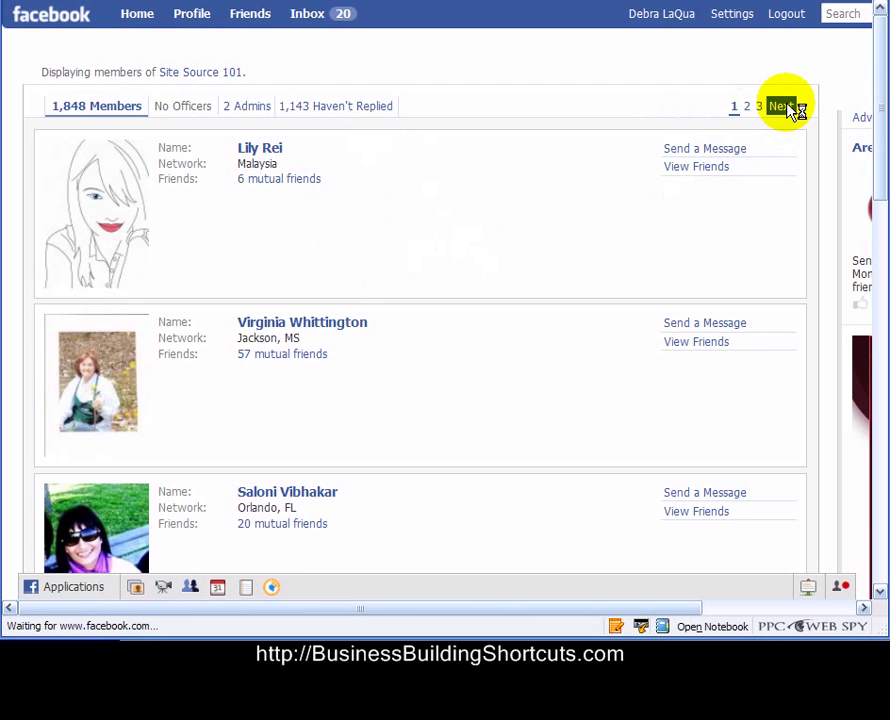
click(788, 106)
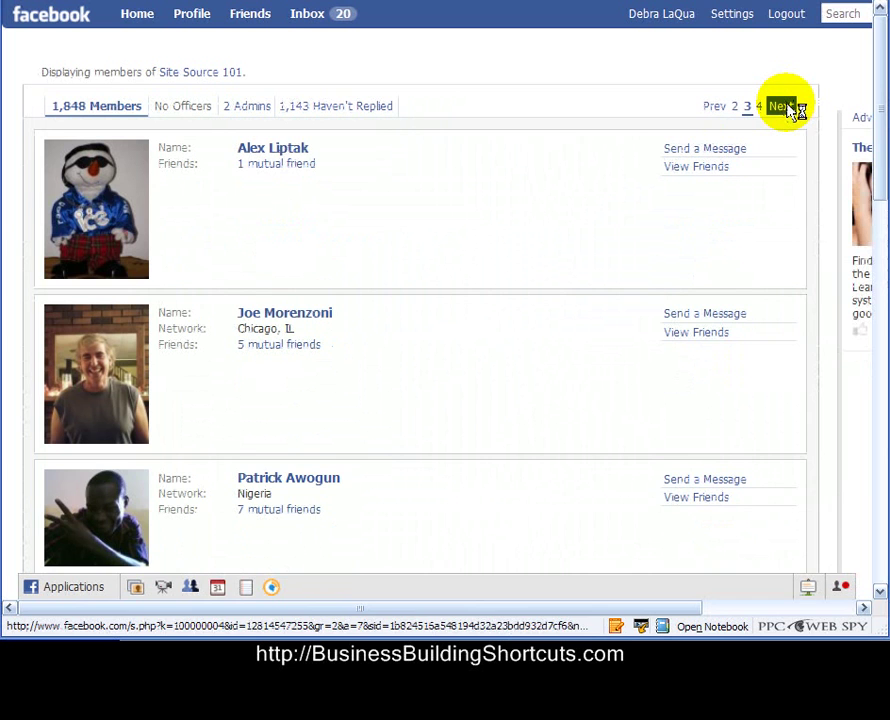
click(783, 106)
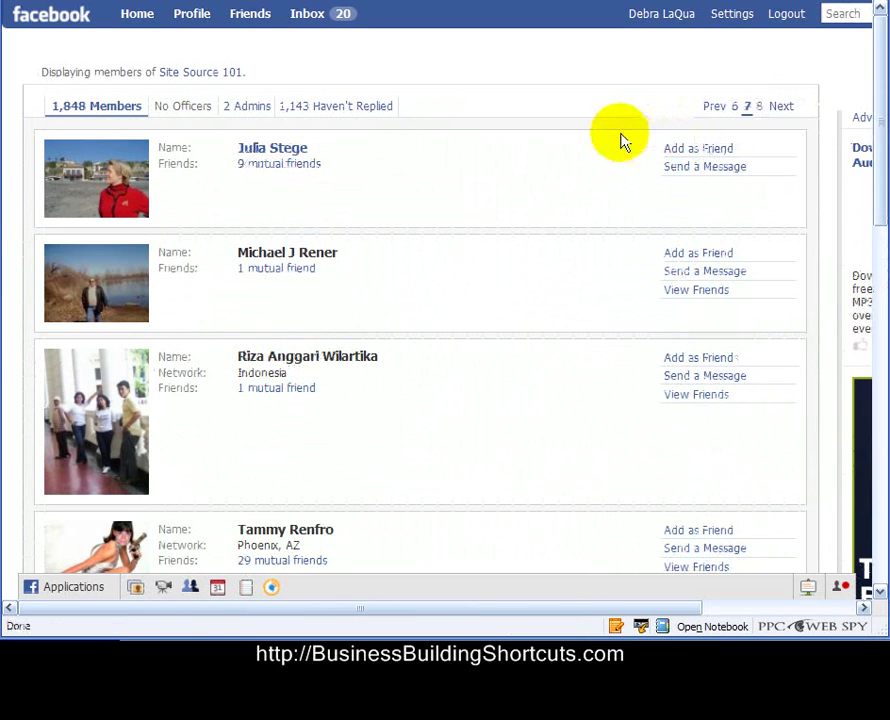
- Start a friend request to the top member with a greeting, 'I'm a member of Site Source 101. Let's be friends!' and a sign-off
click(733, 155)
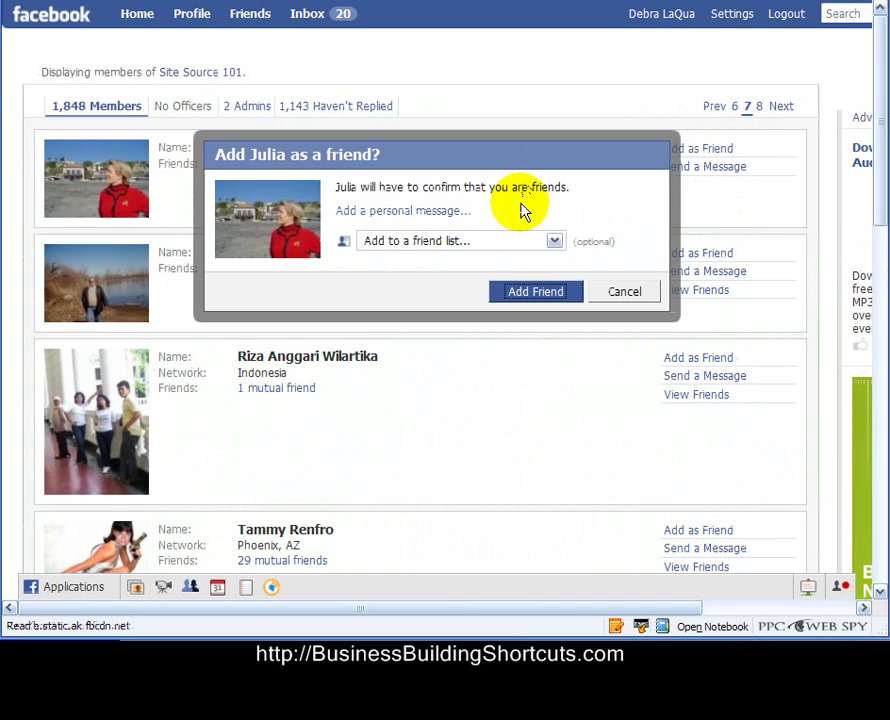
click(435, 221)
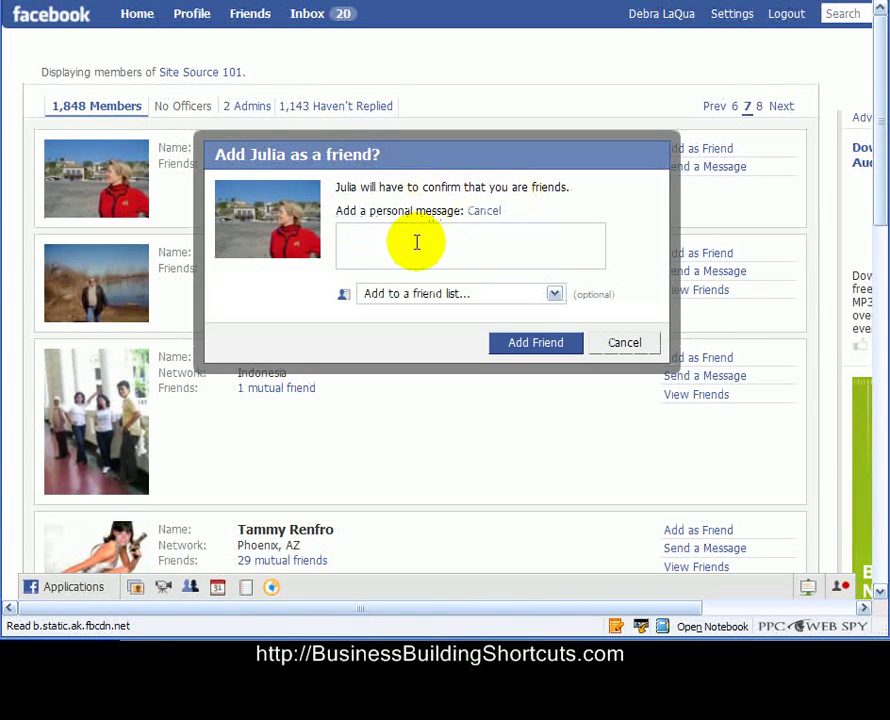
text(Hi Julia,)
key(Return)
text(I'm a)
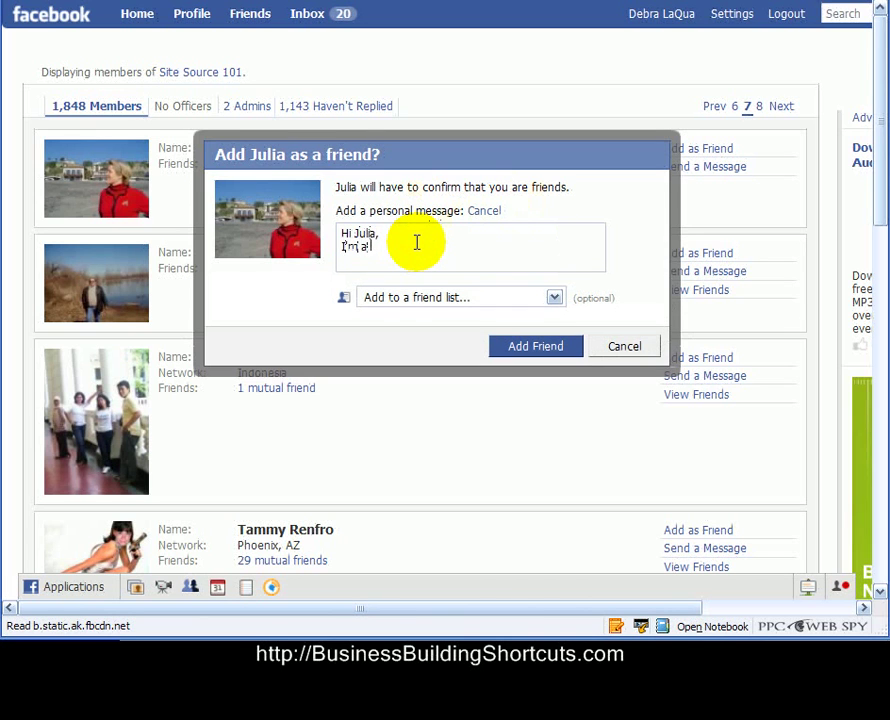
text( member of Site Source )
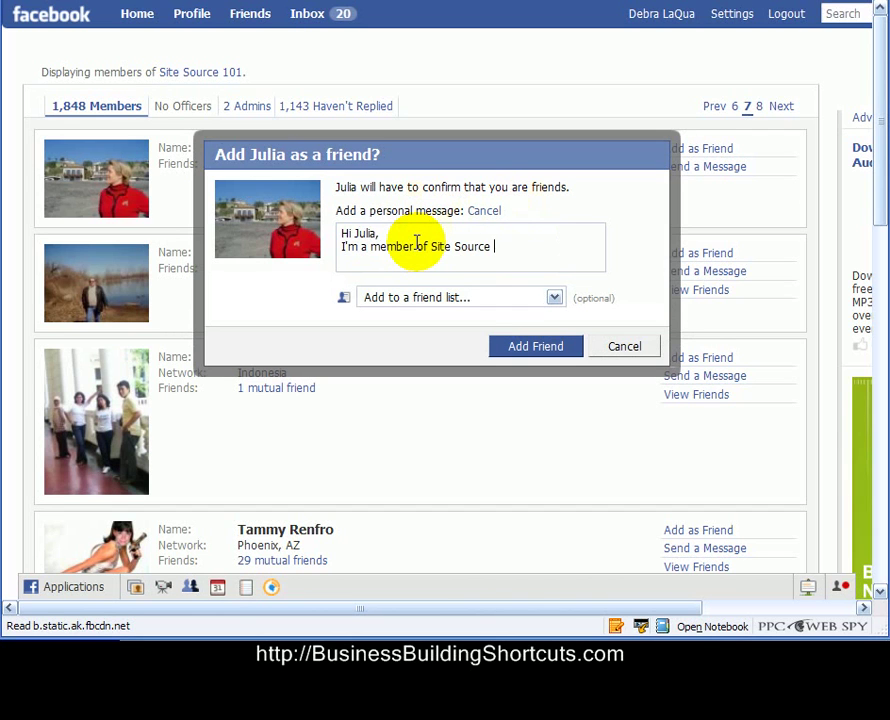
text(101. Let's be friends!)
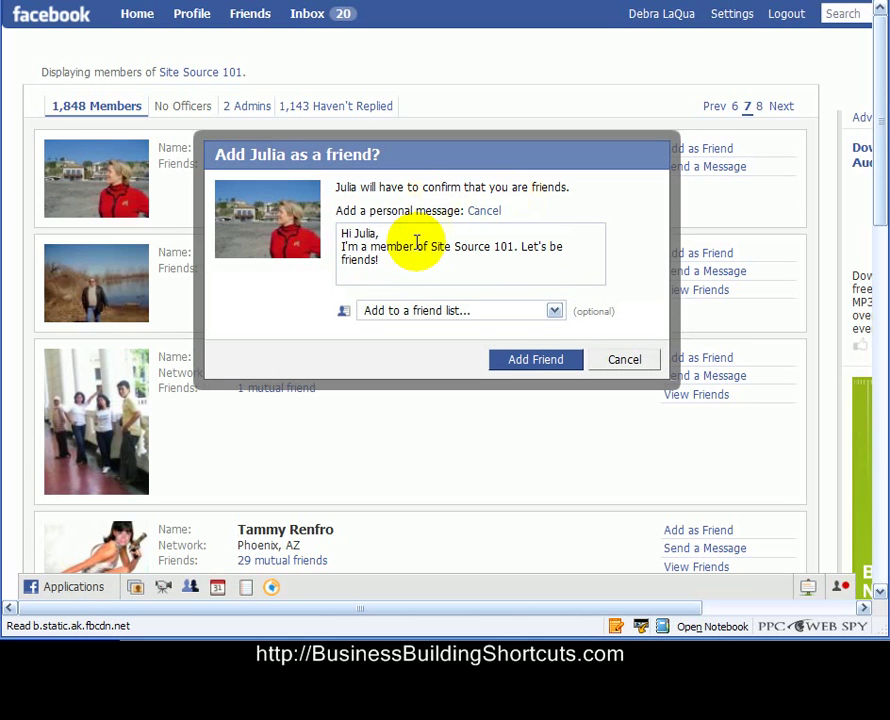
key(Return)
text(Deb)
key(Return)
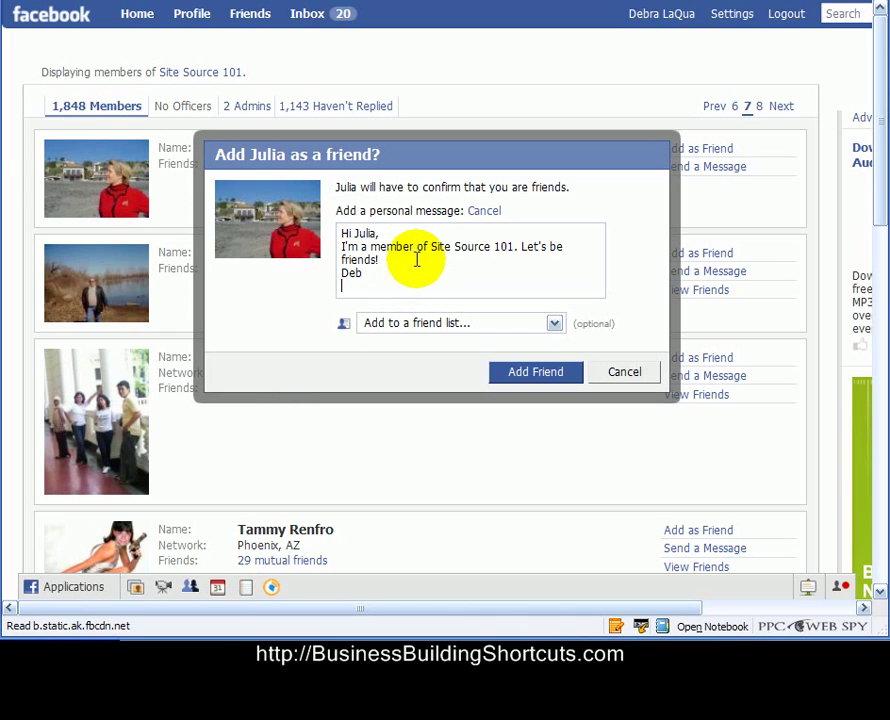
- Paste the Twitter follow invitation on its own line after 'Let's be friends!'
click(388, 264)
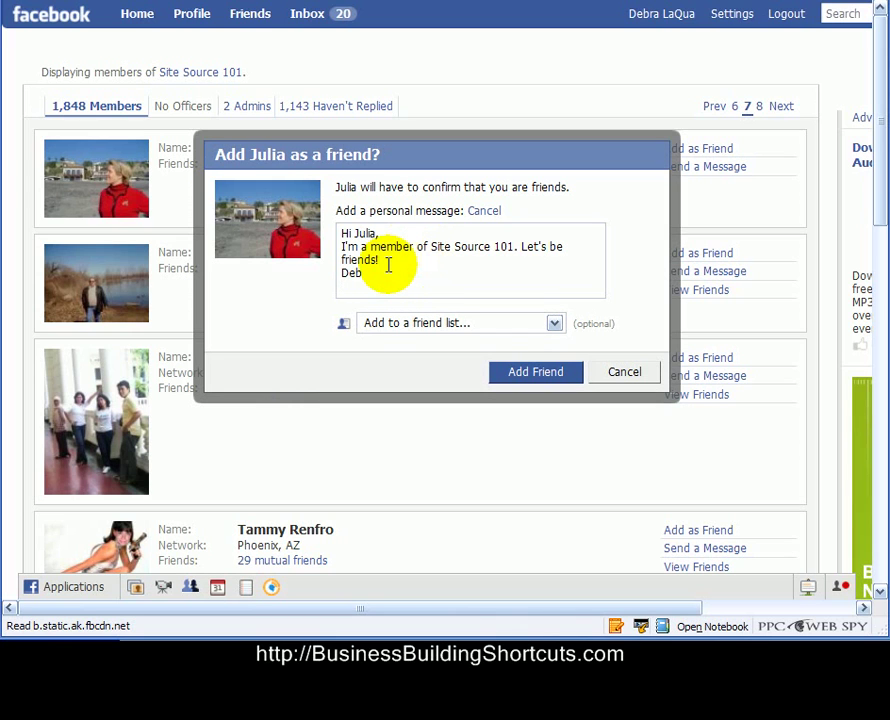
text(And I invite you to follow me on twitter: www.twitter.com/deblaqua)
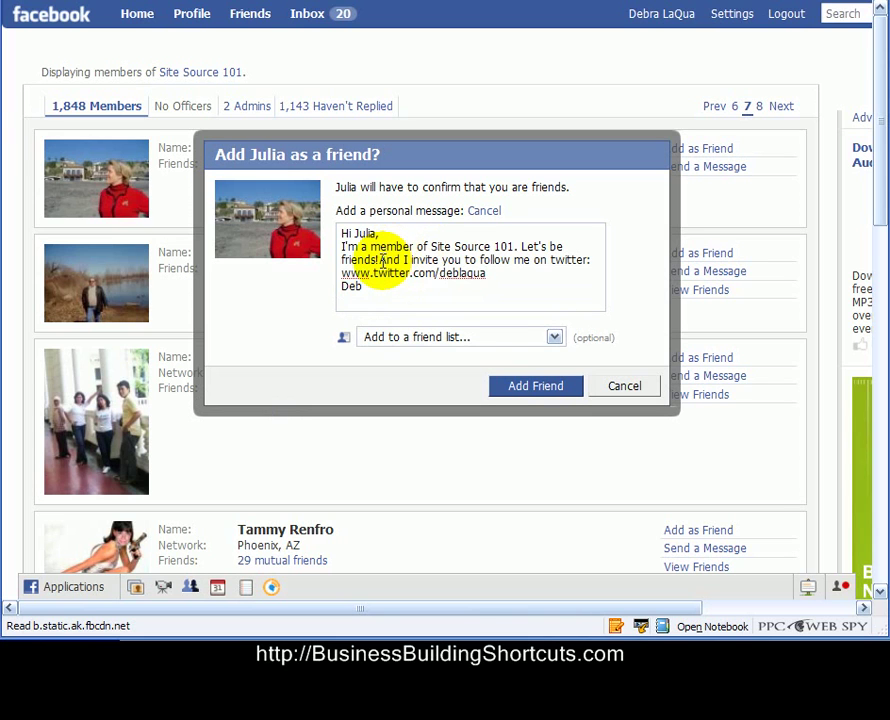
click(381, 260)
key(Return)
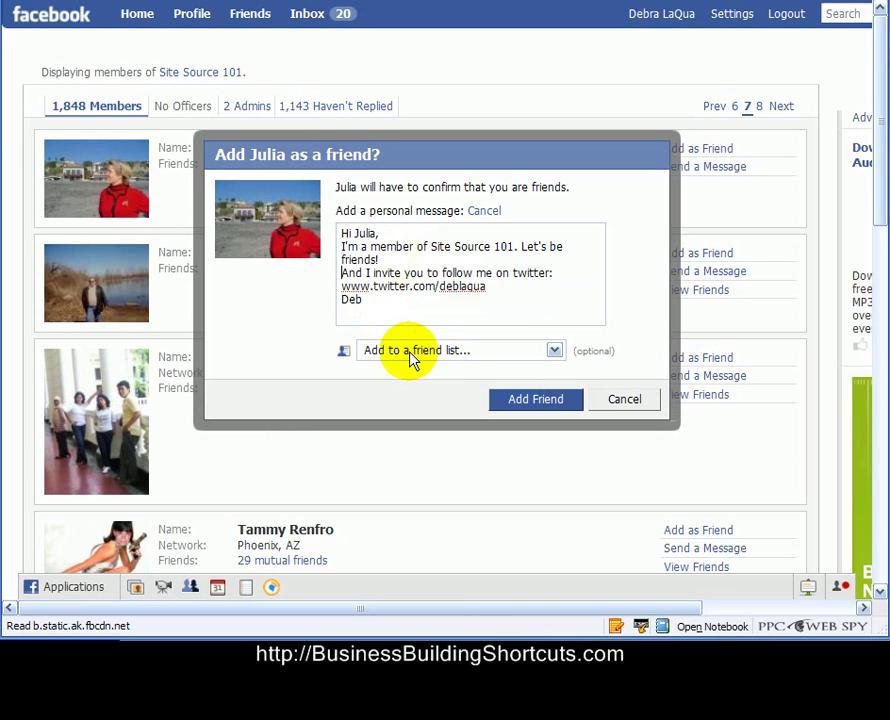
- Create a new friend list named SS 101 and assign it to the pending request
click(554, 352)
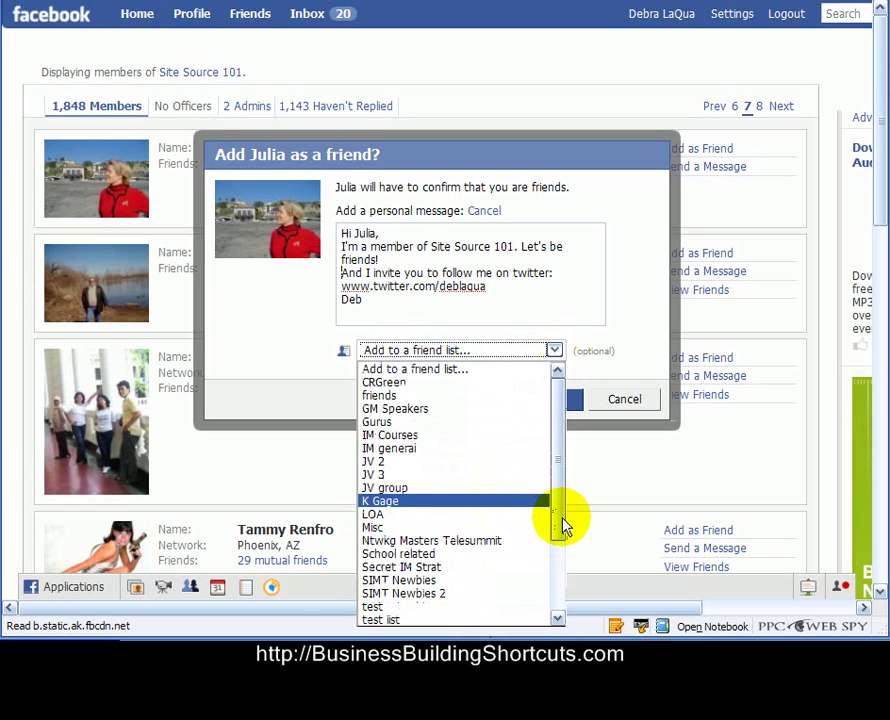
drag(563, 525, 561, 600)
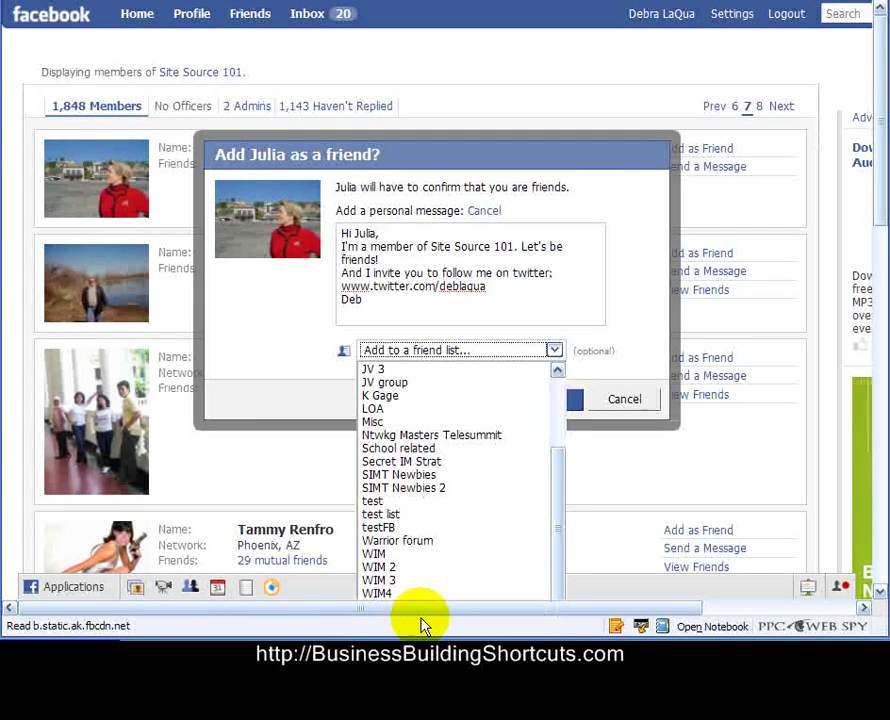
click(422, 620)
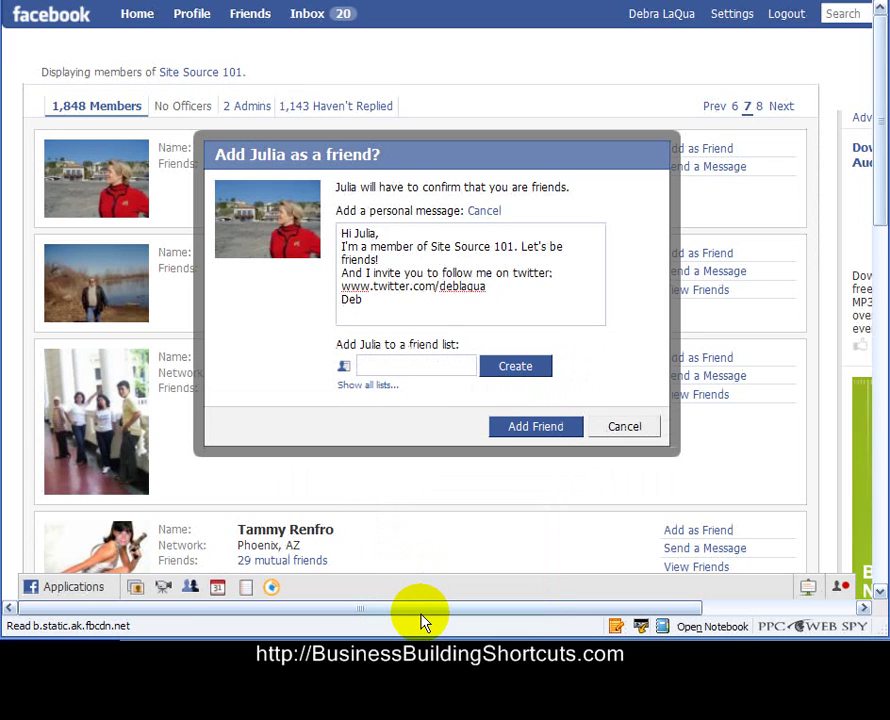
text(SS 101)
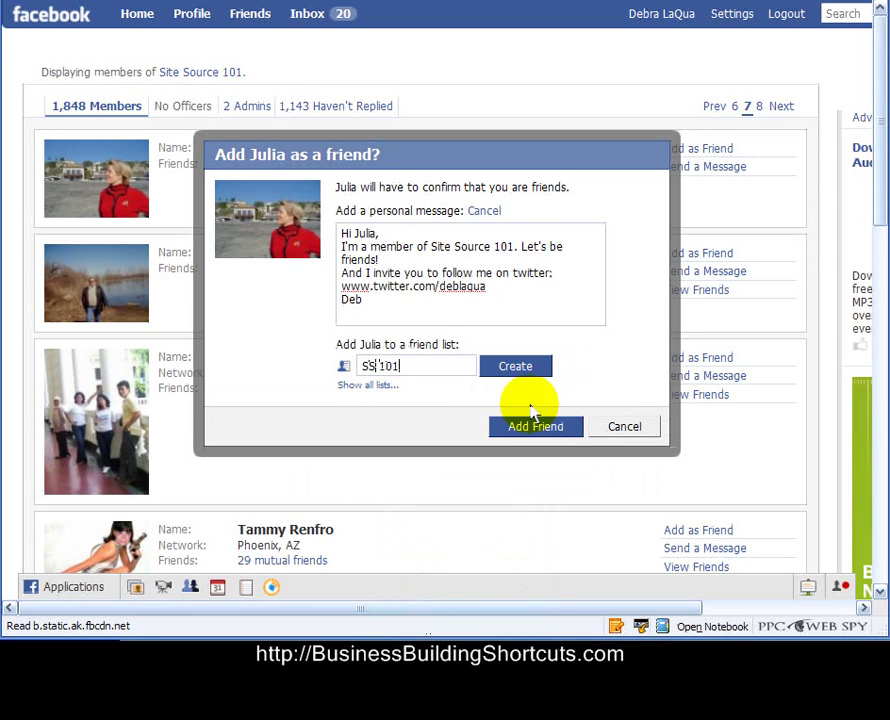
click(514, 368)
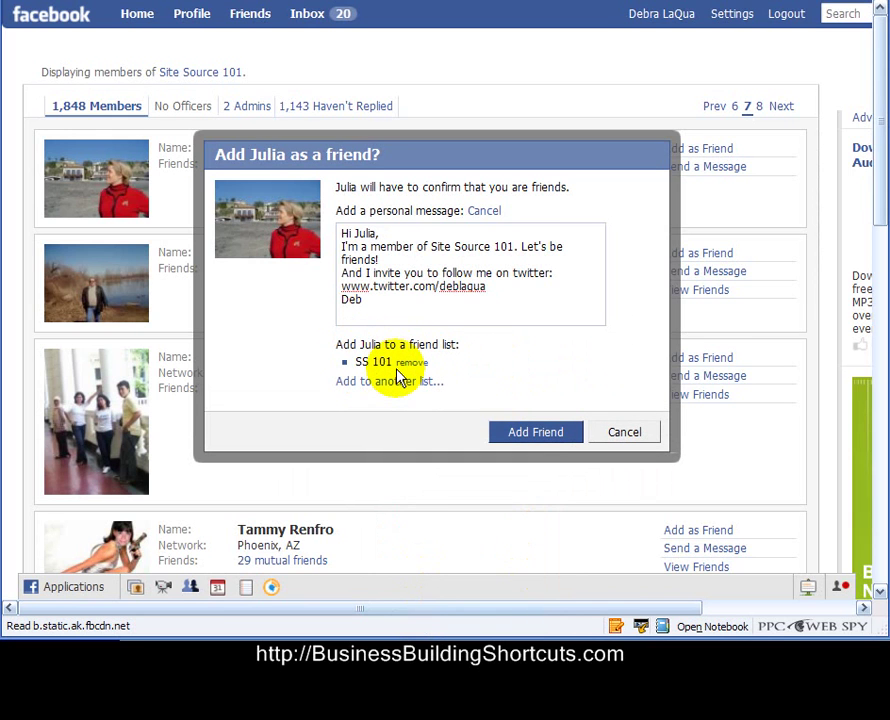
- Send the first request, then draft one to the next member under SS 101 and cancel it
click(535, 436)
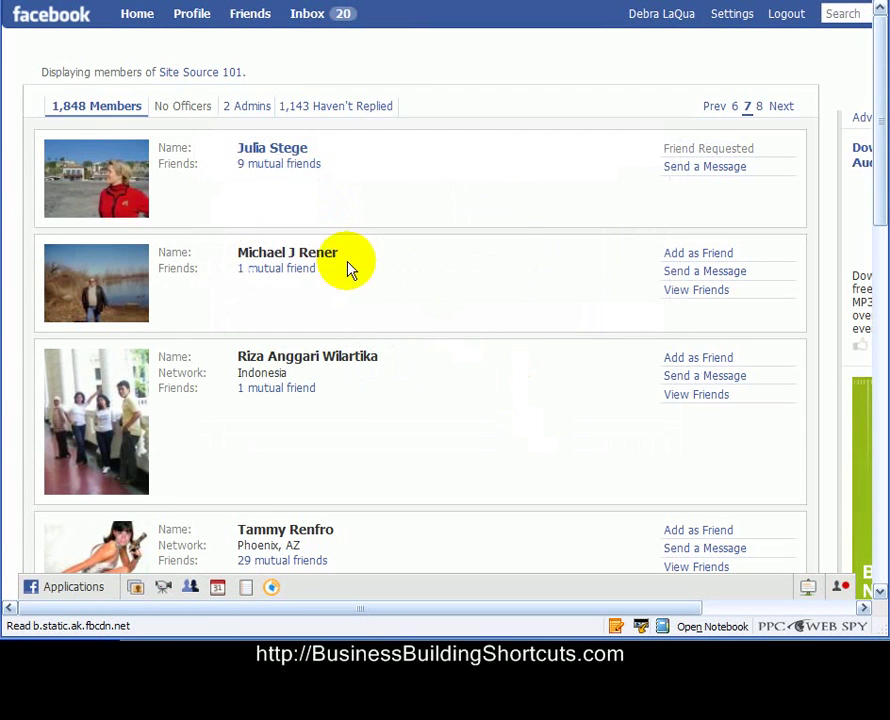
click(680, 258)
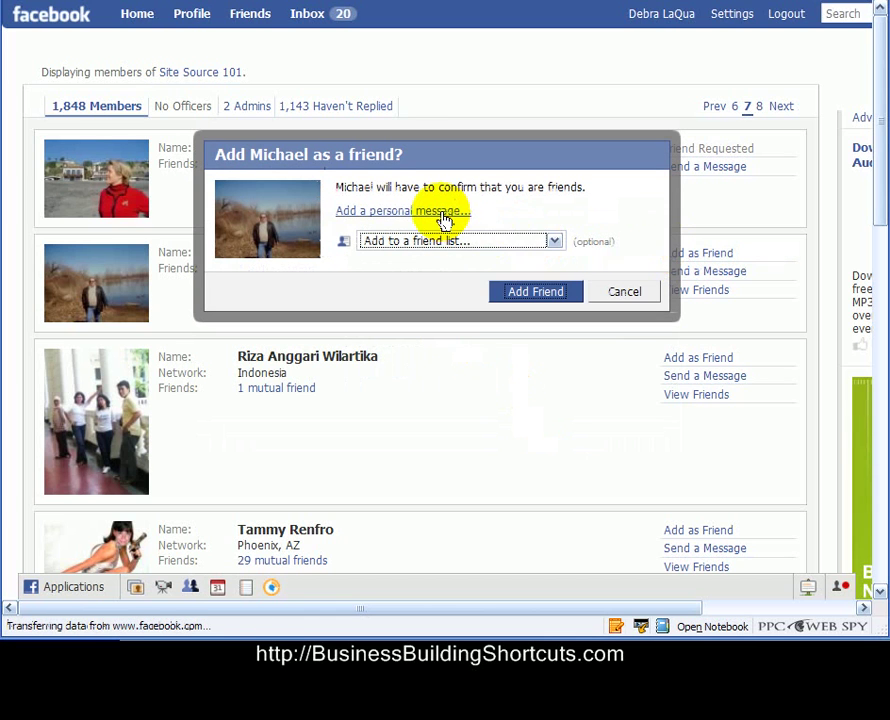
click(445, 213)
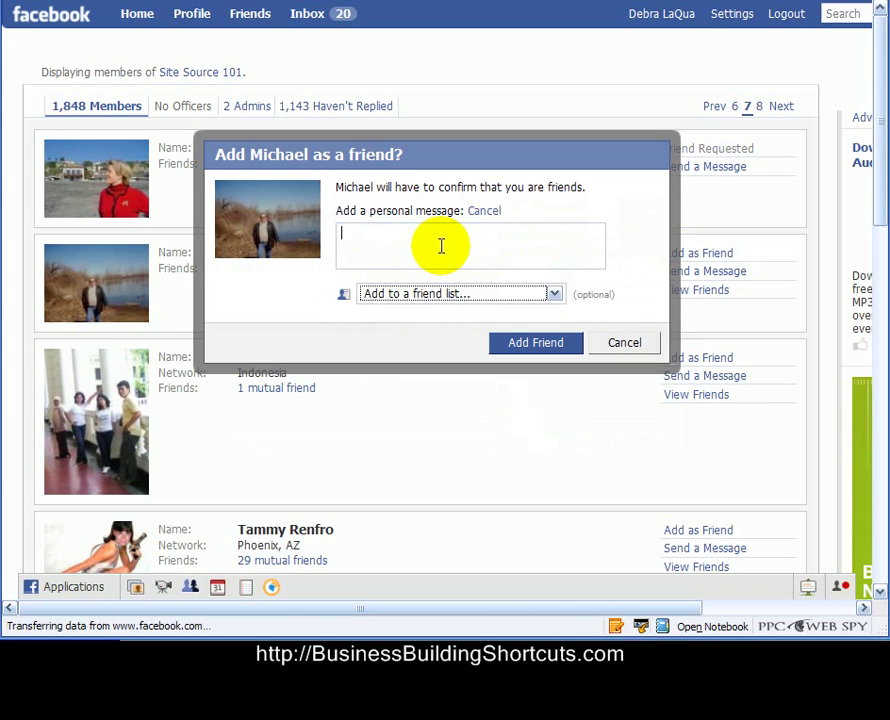
click(450, 295)
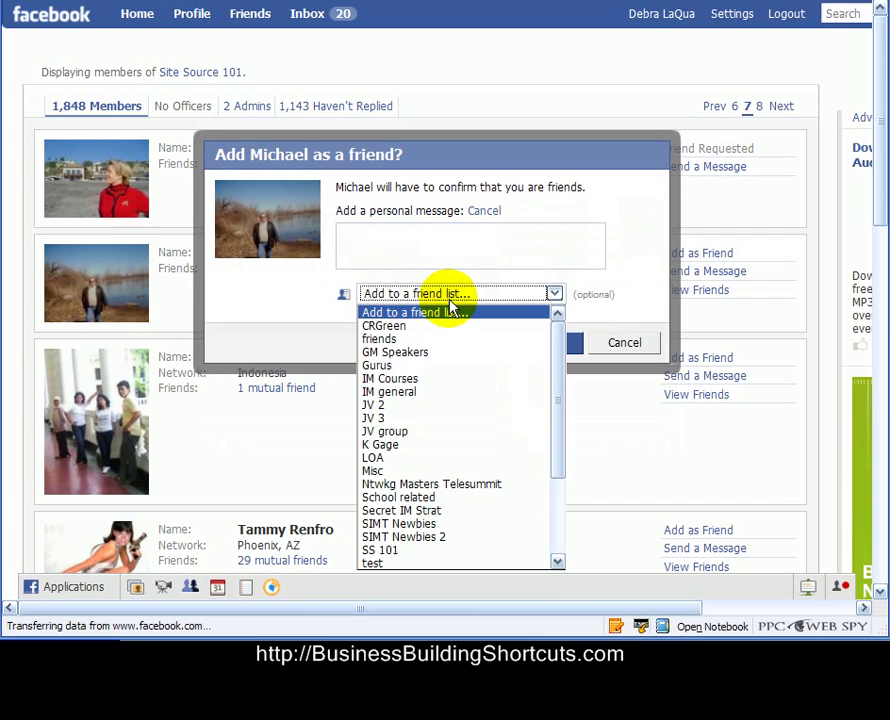
click(450, 550)
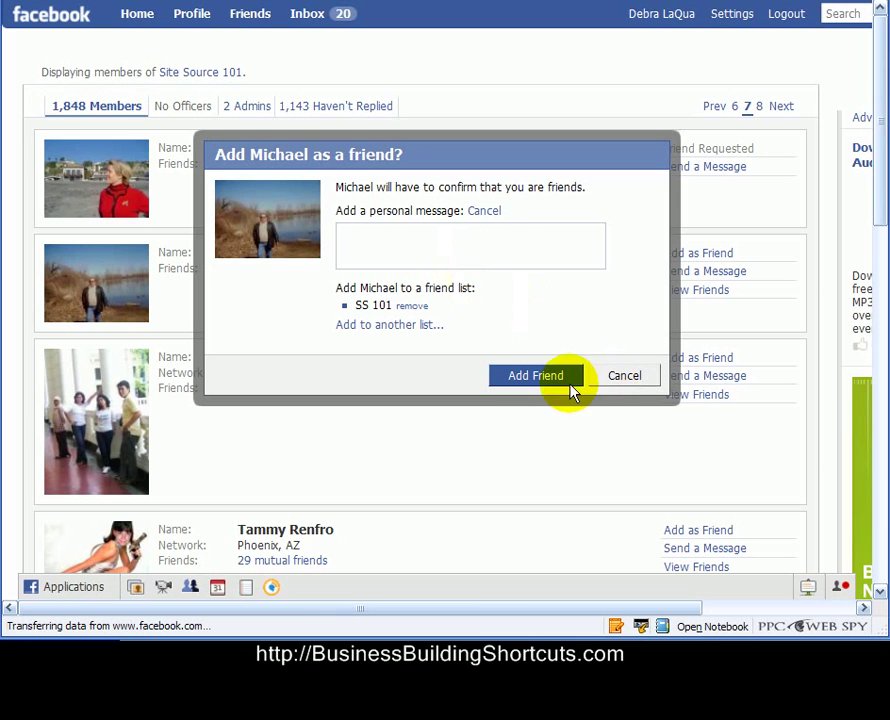
click(624, 376)
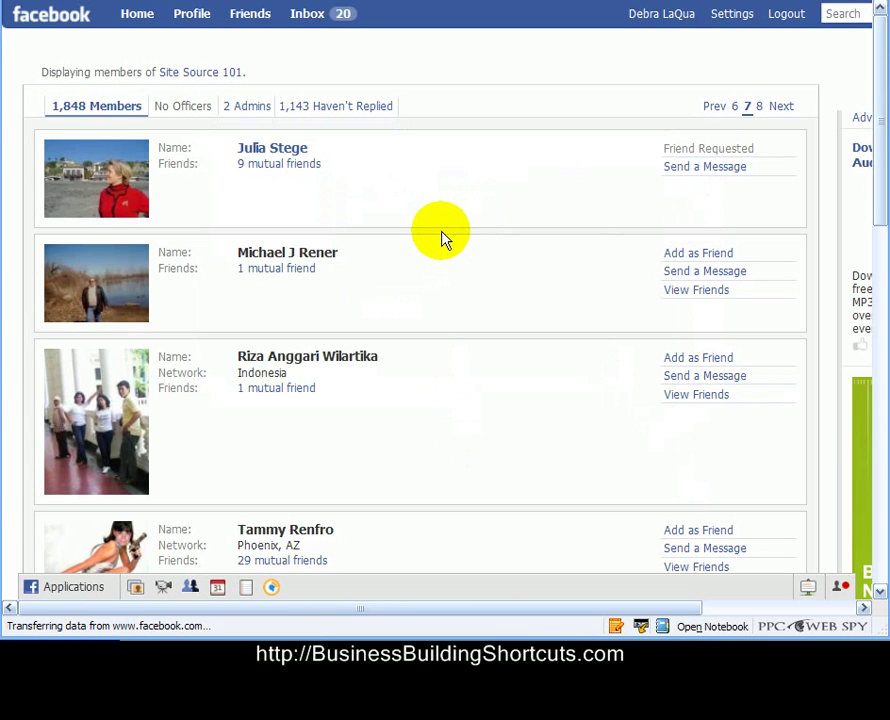
- Go to the Friends page and open the CRGreen friend list
mouse_move(242, 18)
click(244, 18)
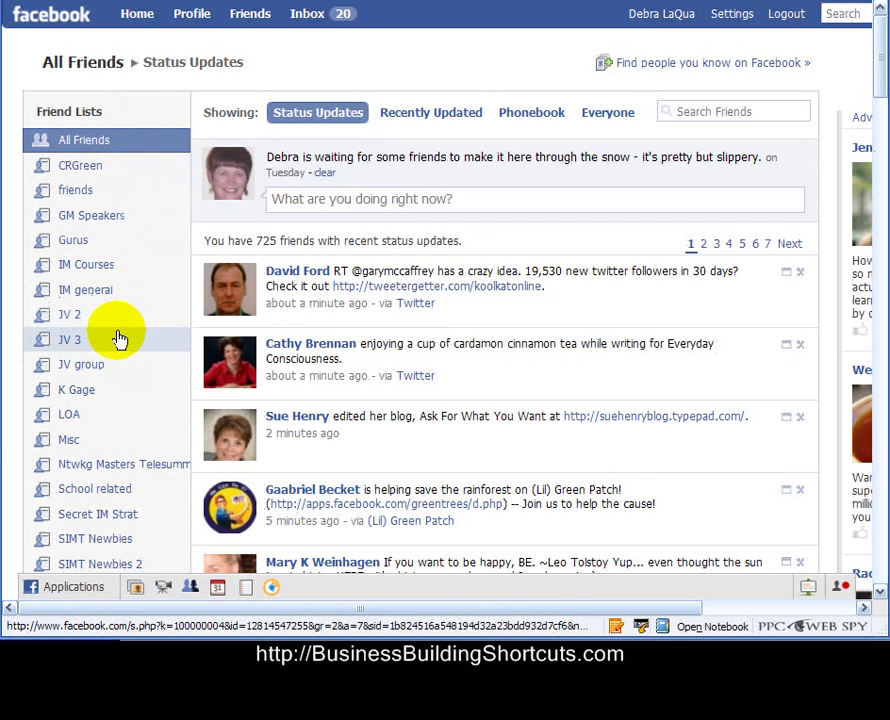
click(116, 195)
click(119, 173)
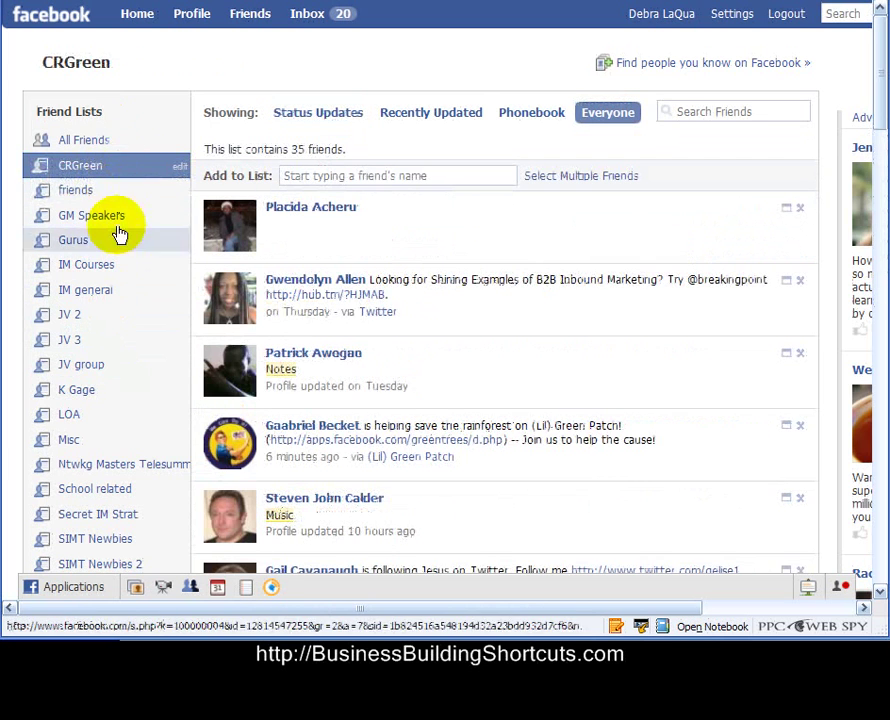
- Open the IM general list and add a friend to it via the Add to List suggestions
click(124, 293)
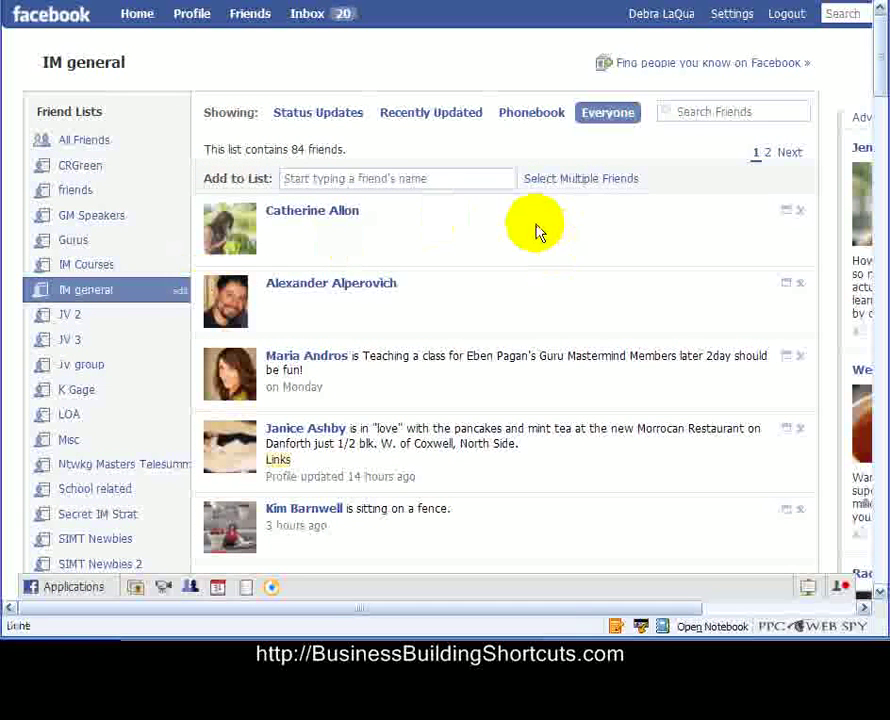
click(433, 179)
text(M)
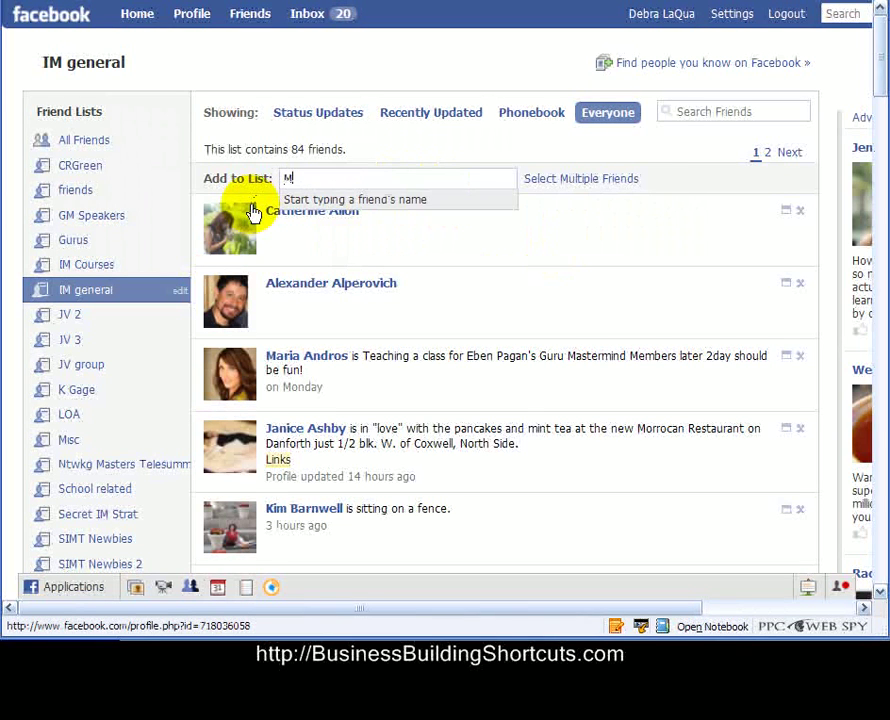
text(ari)
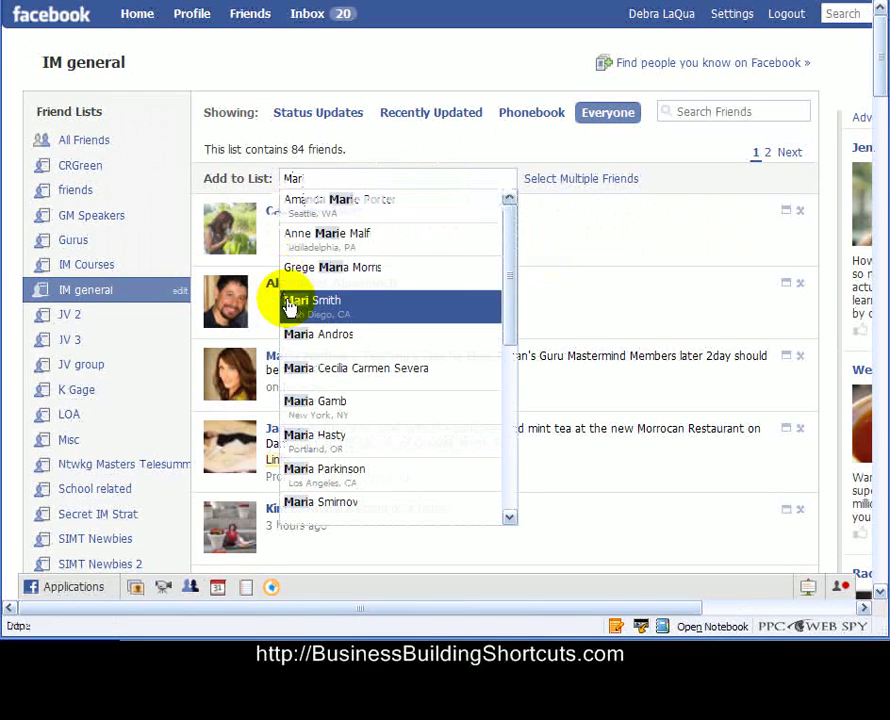
click(384, 304)
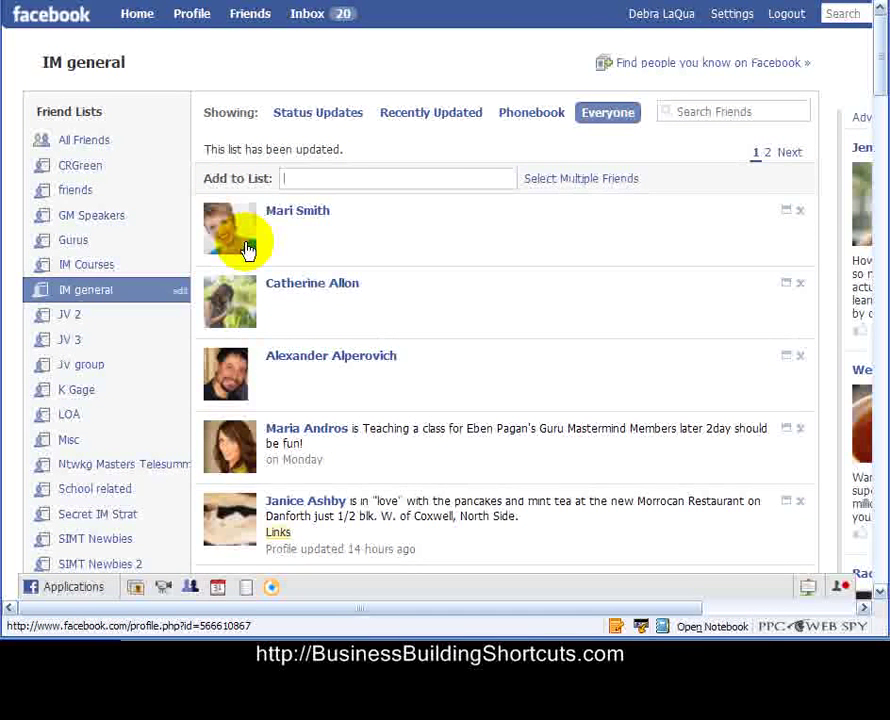
- From her friend row, add the new friend to Gurus and remove her from IM general
click(787, 214)
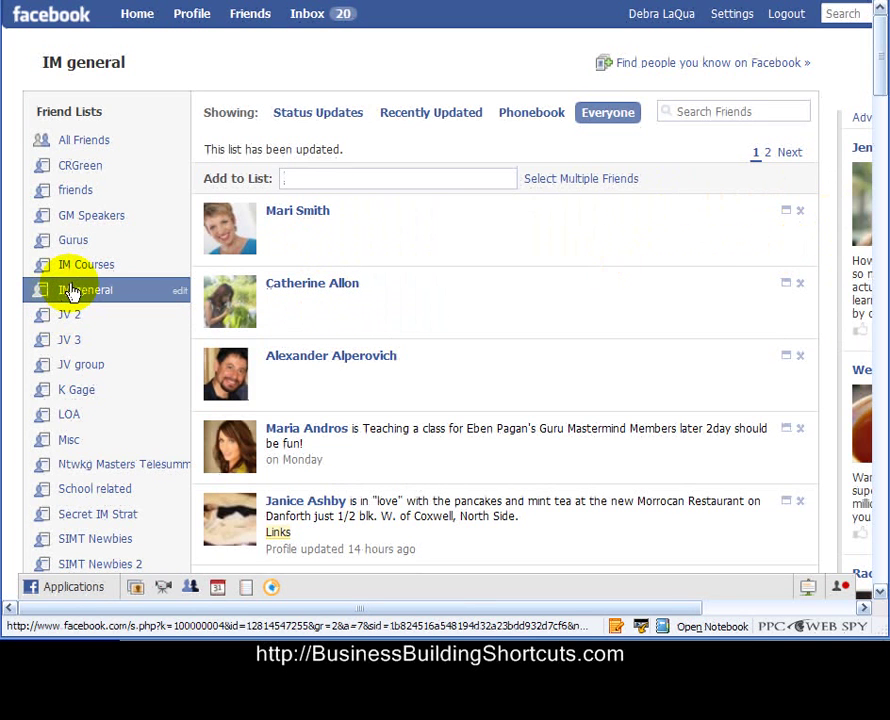
click(786, 214)
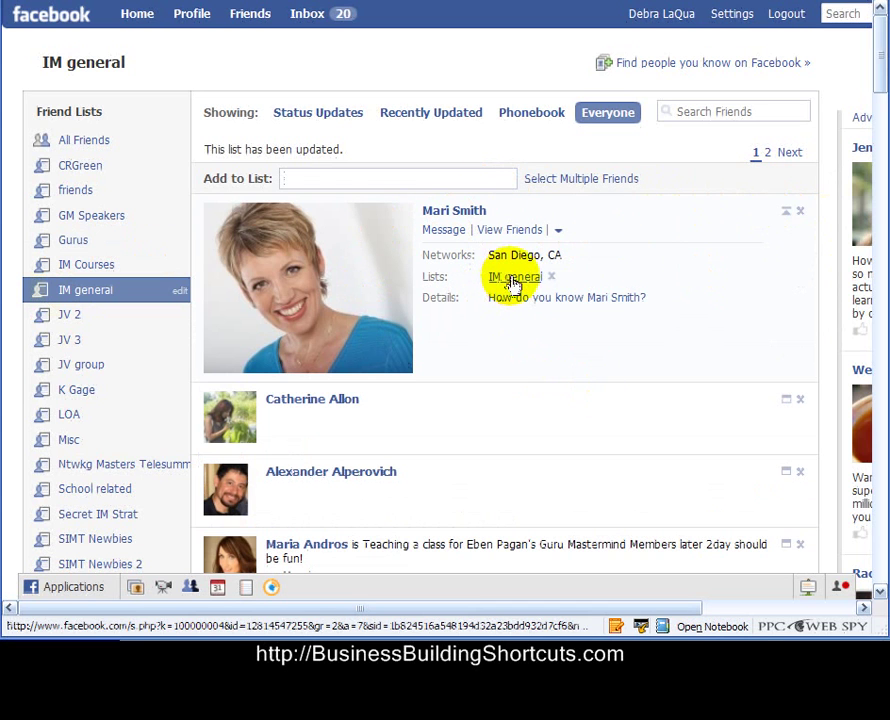
click(558, 233)
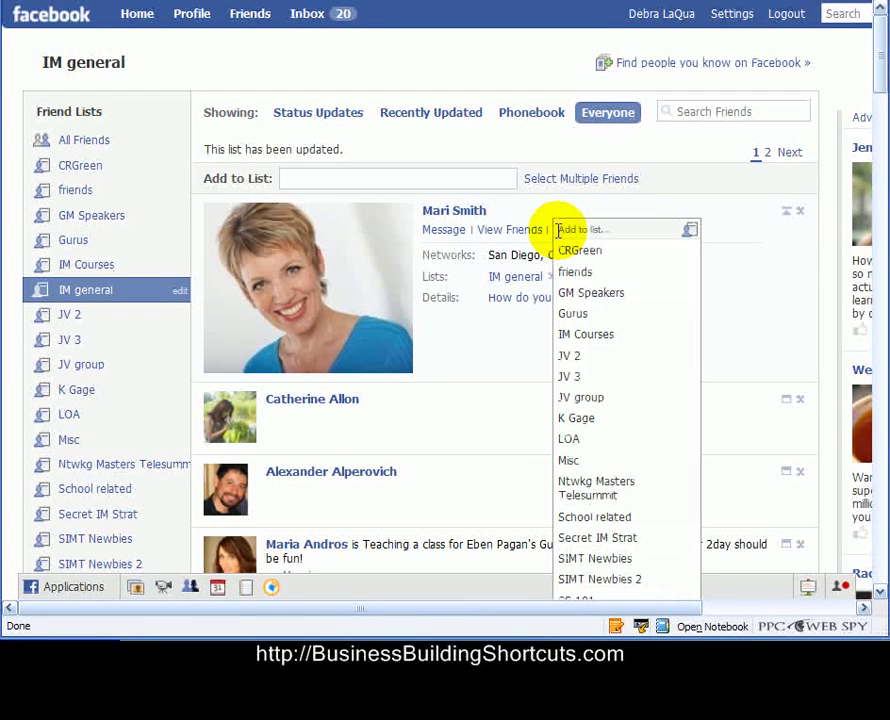
click(596, 316)
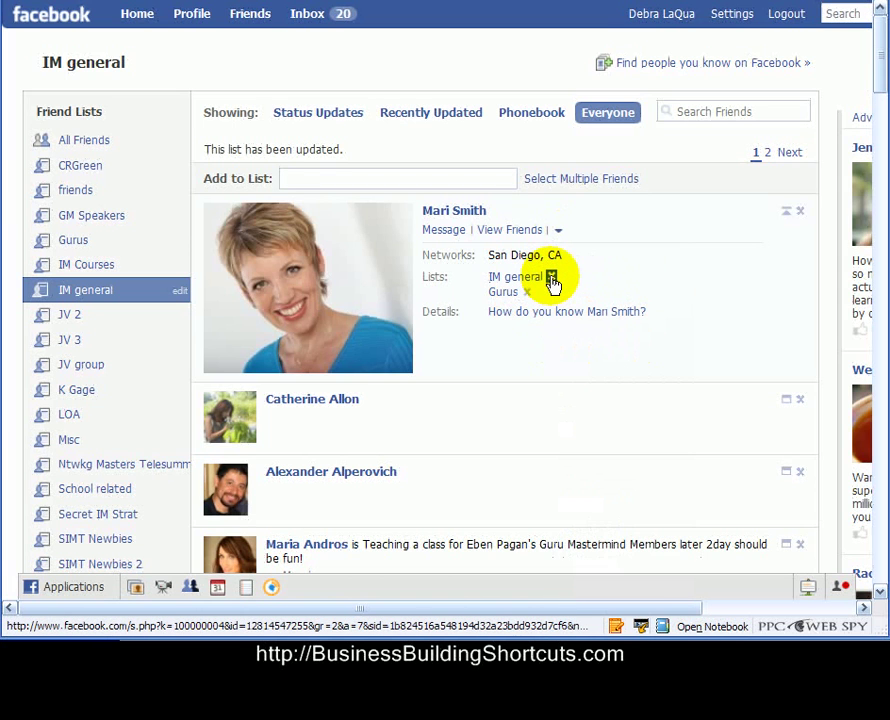
click(551, 278)
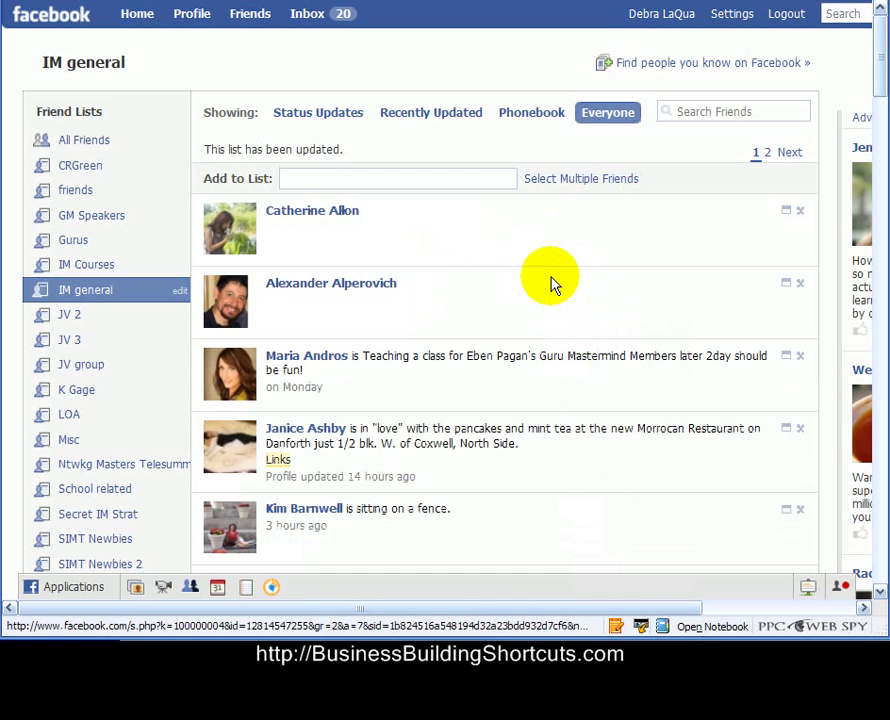
- Open the Gurus list and confirm it now holds 3 friends, including the moved one
click(78, 240)
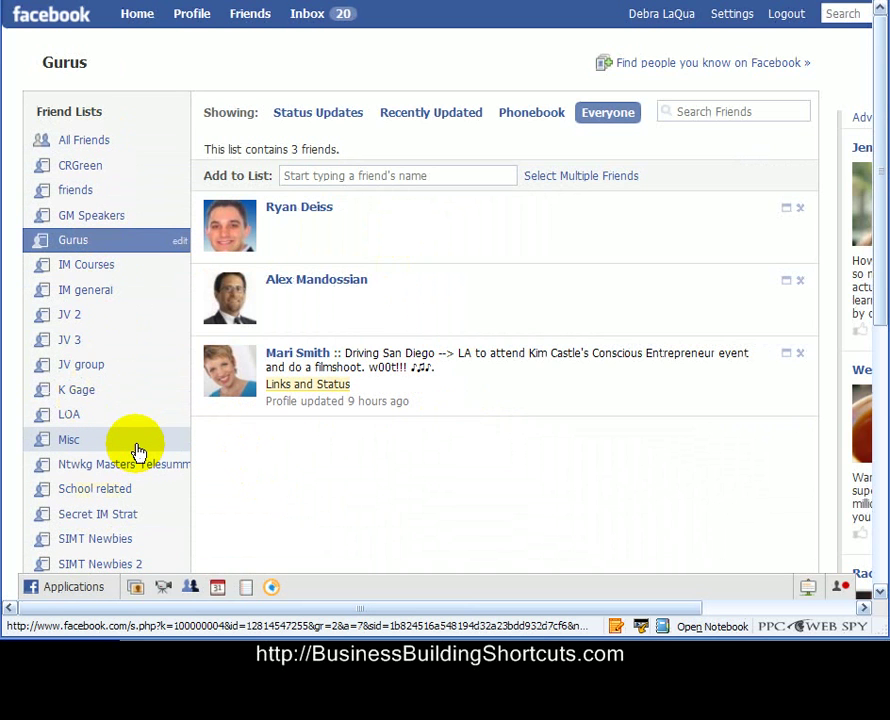
- Browse the JV group and JV 2 (97 friends) lists, ending on JV 3 with 63 friends
click(101, 370)
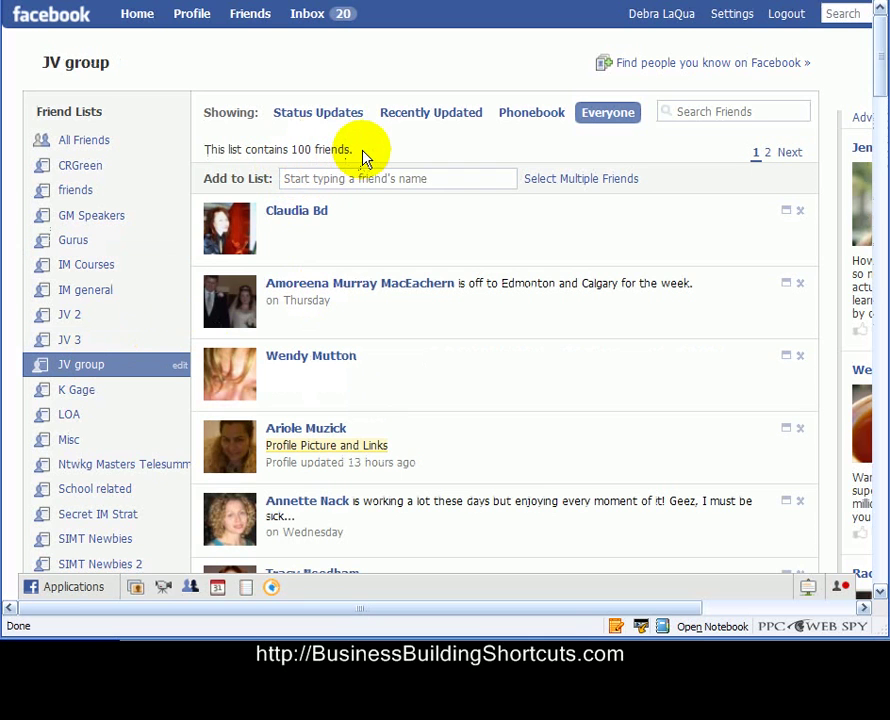
click(102, 321)
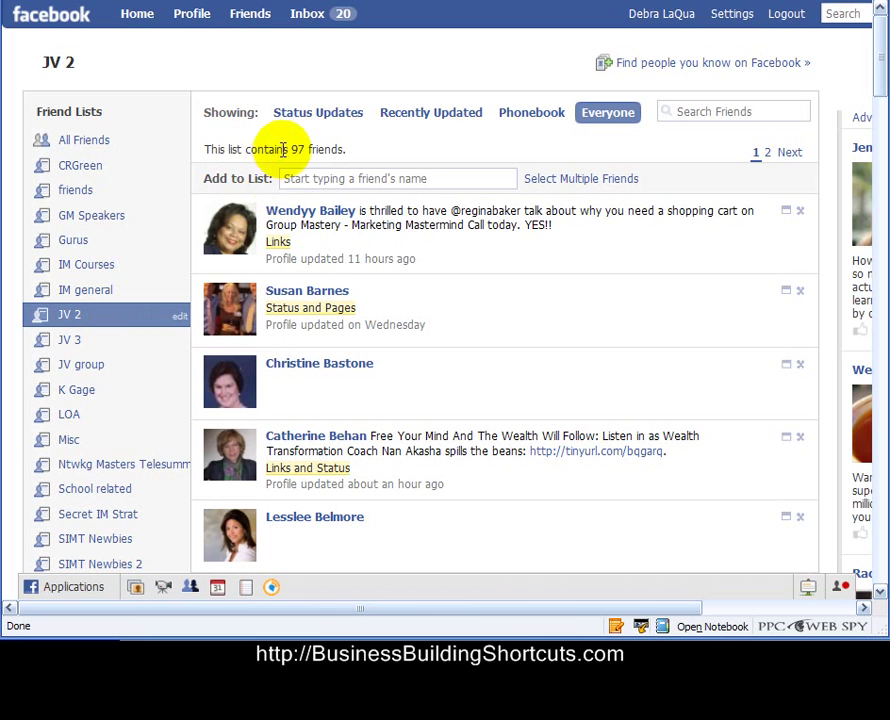
click(85, 342)
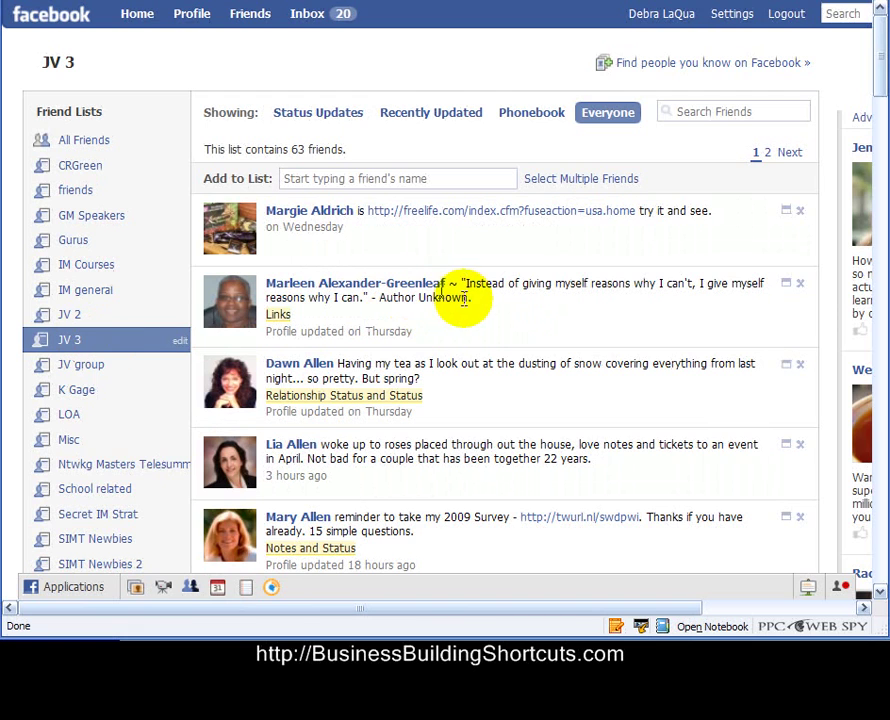
scroll(468, 302, down, 2)
scroll(468, 305, down, 4)
scroll(468, 307, up, 3)
scroll(468, 307, up, 1)
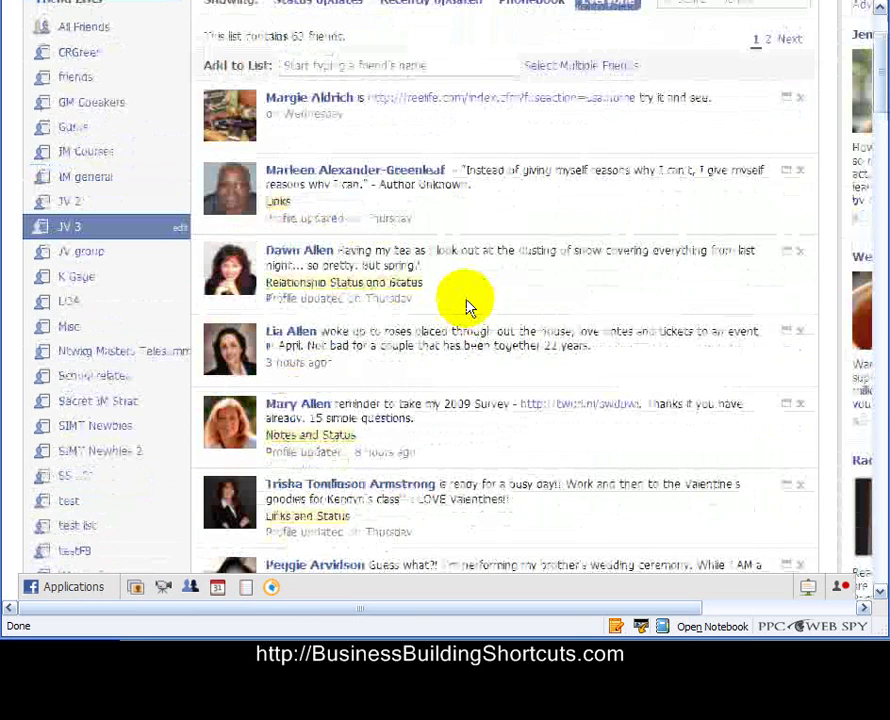